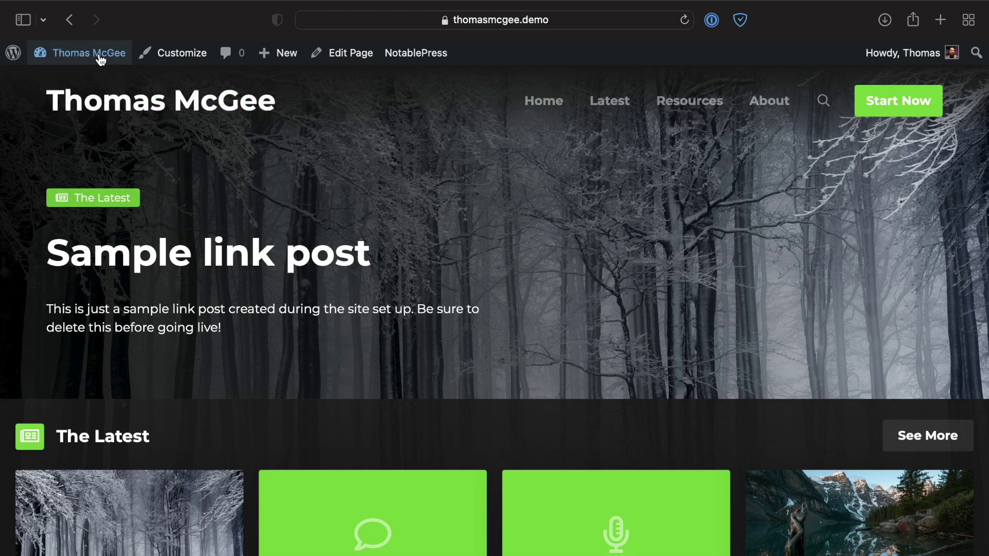
Step: Go from the logged-in front page to the WordPress admin dashboard
{"action": "left_click", "coordinate": [98, 56]}
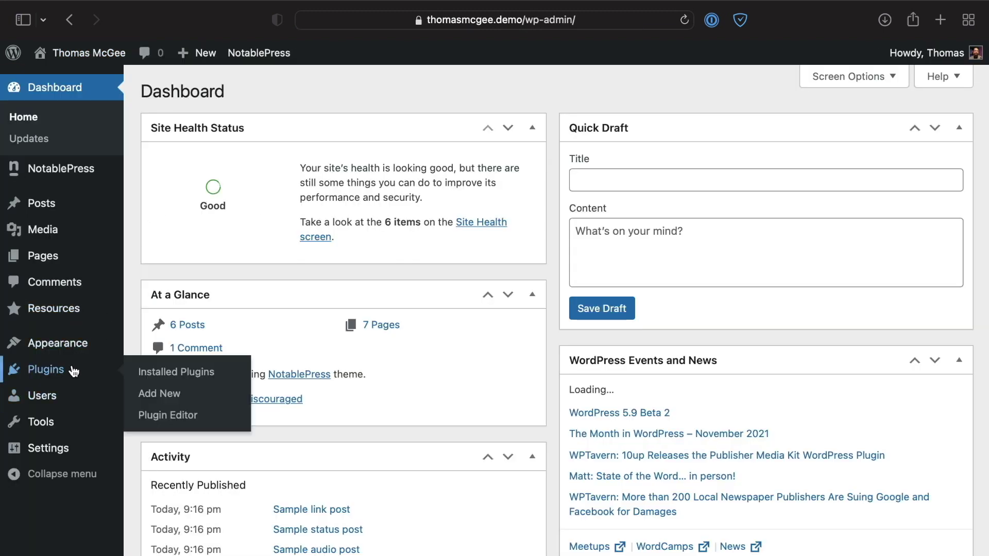
Step: Search Add New Plugins for 'imagify', then install and activate Imagify
{"action": "left_click", "coordinate": [67, 369]}
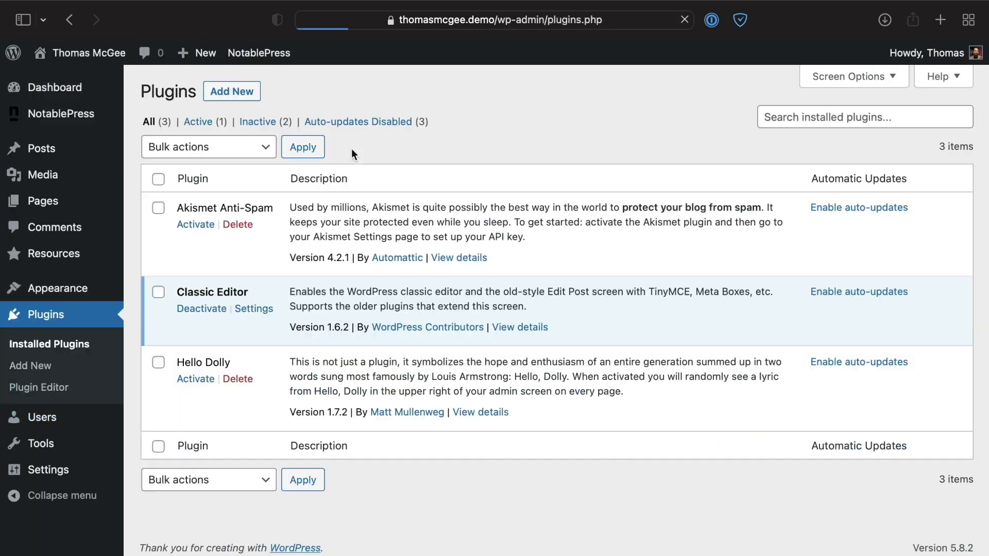
{"action": "left_click", "coordinate": [243, 99]}
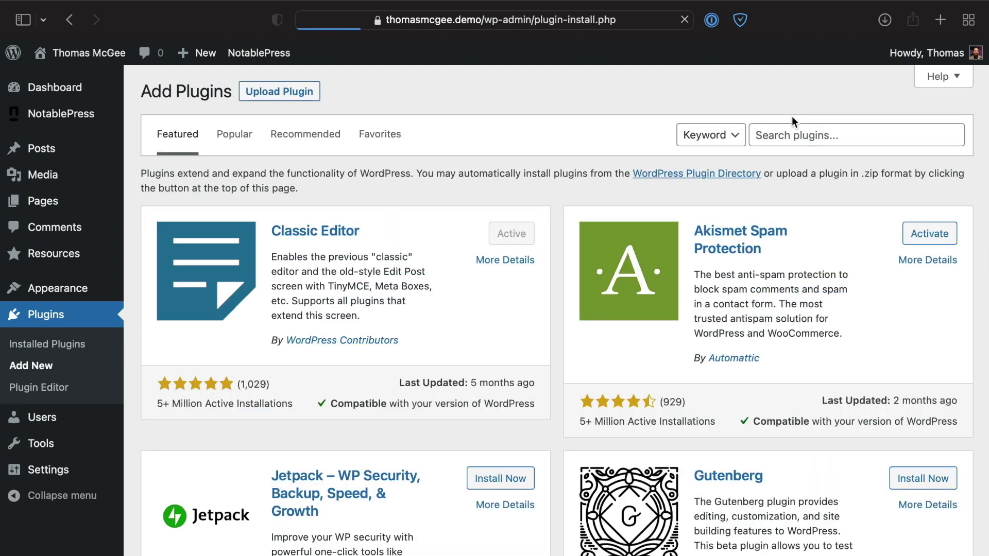
{"action": "left_click", "coordinate": [799, 129]}
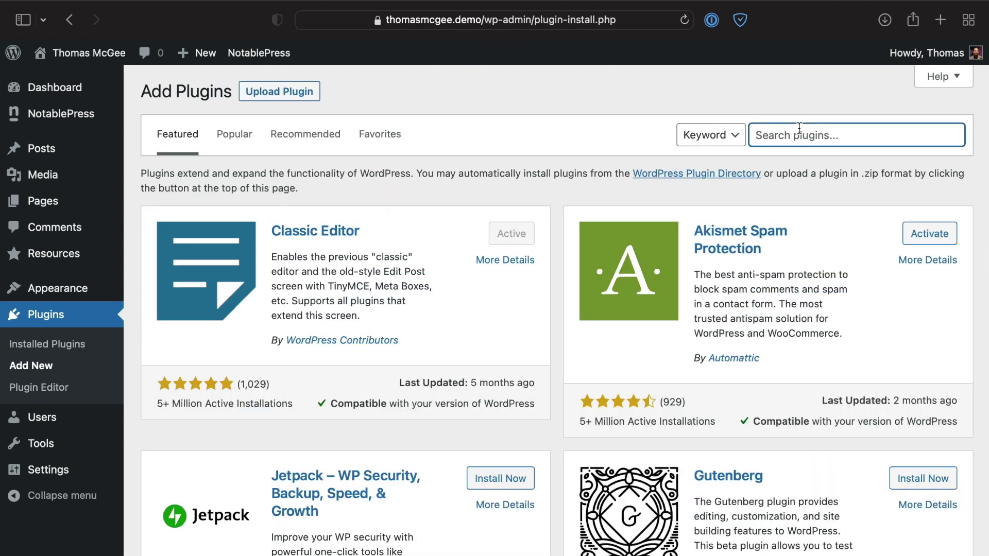
{"action": "type", "text": "imagify"}
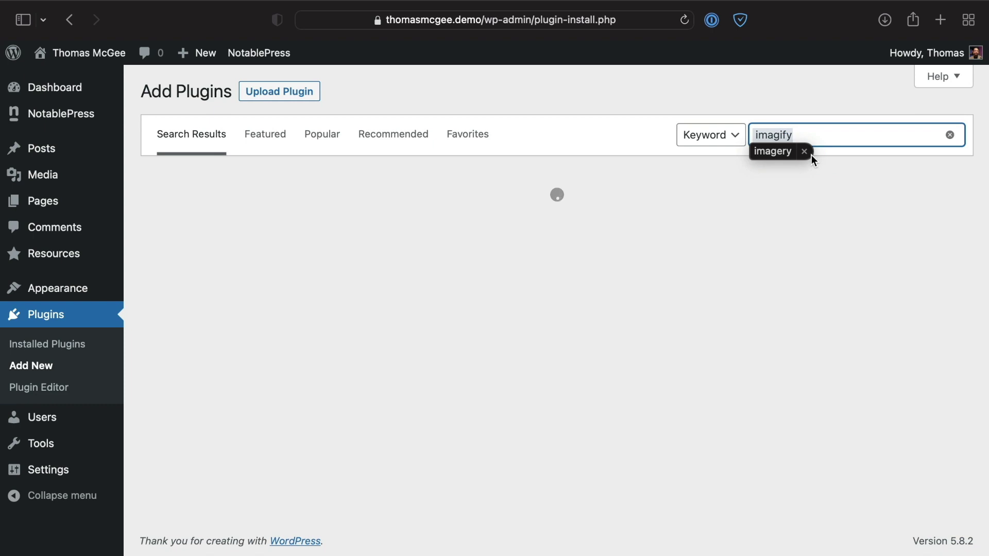
{"action": "left_click", "coordinate": [804, 152]}
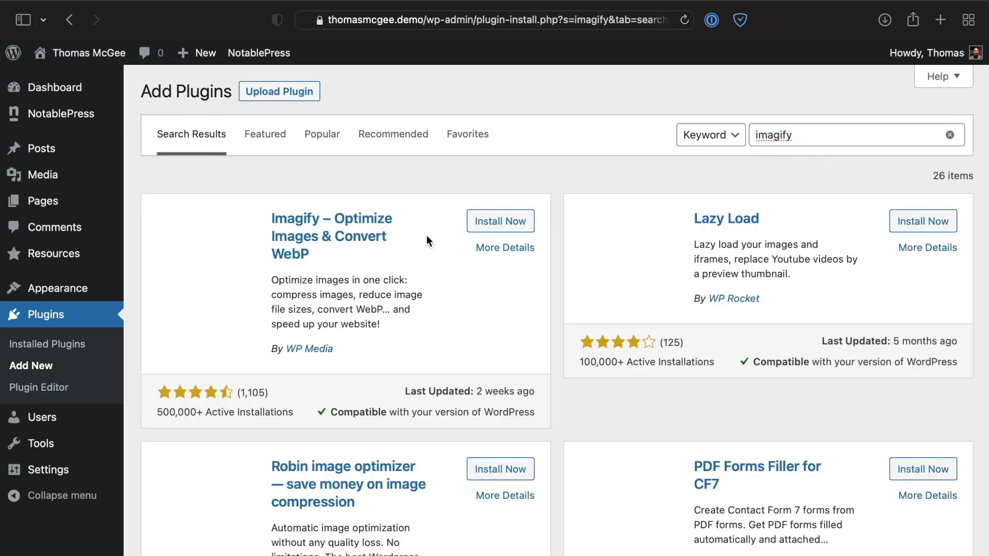
{"action": "left_click", "coordinate": [484, 221]}
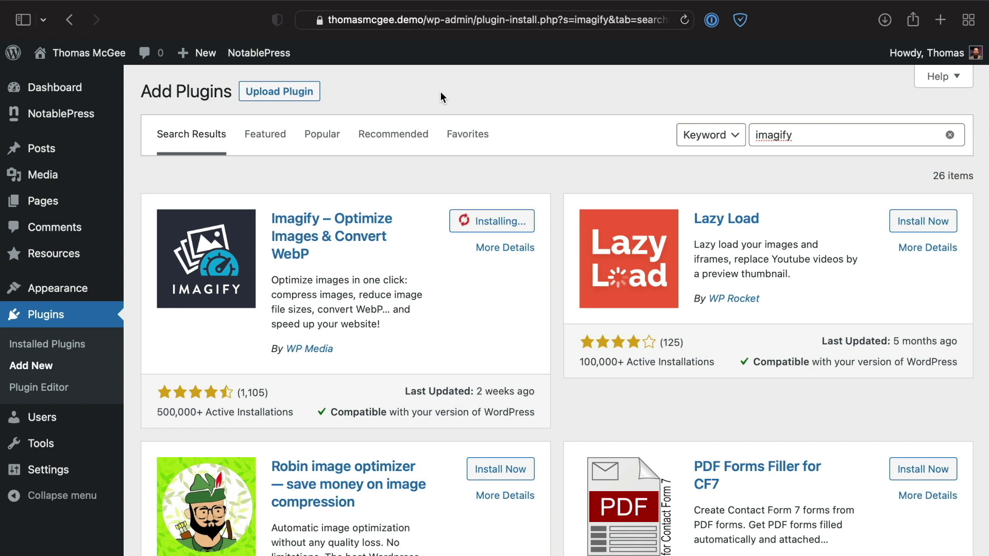
{"action": "left_click", "coordinate": [512, 223]}
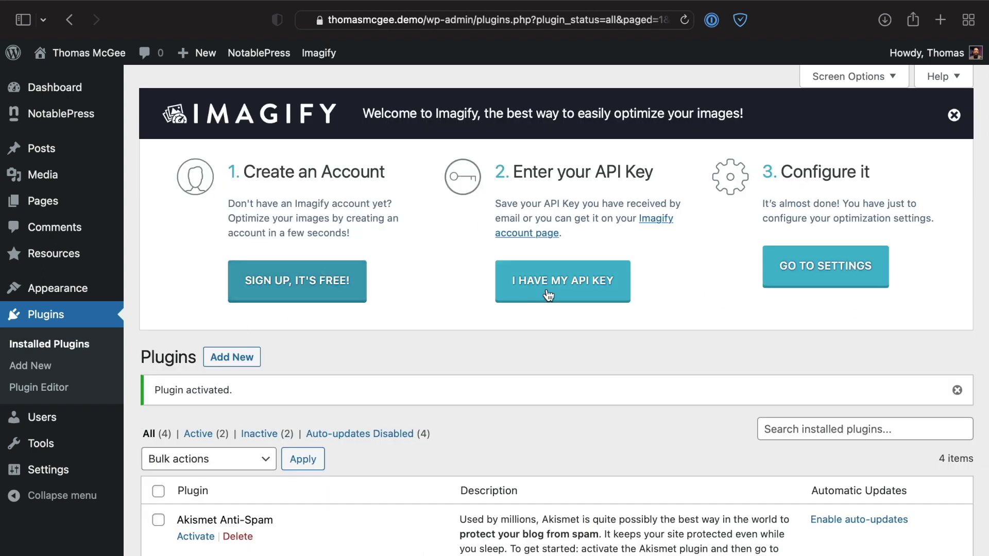
Step: Request an Imagify API key by entering the account e-mail address
{"action": "left_click", "coordinate": [282, 297]}
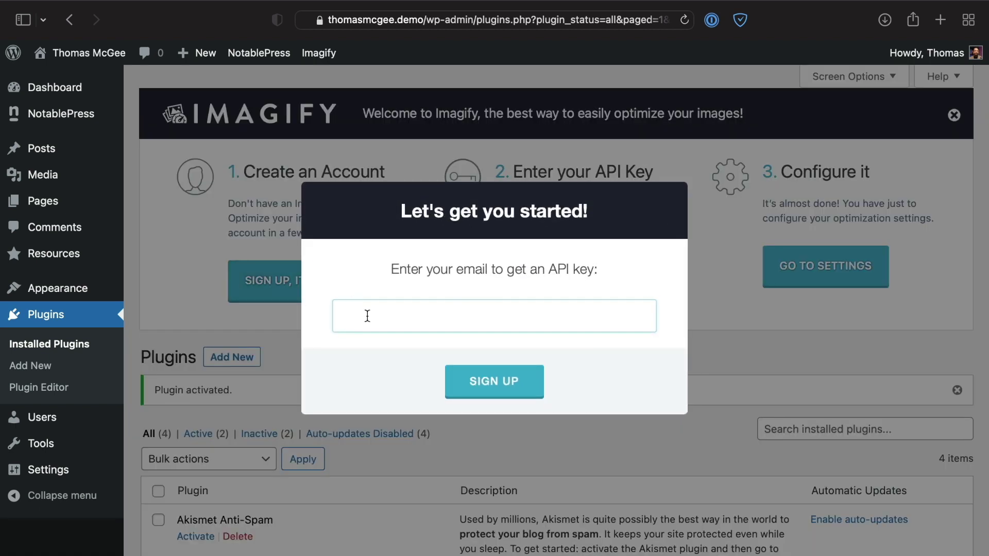
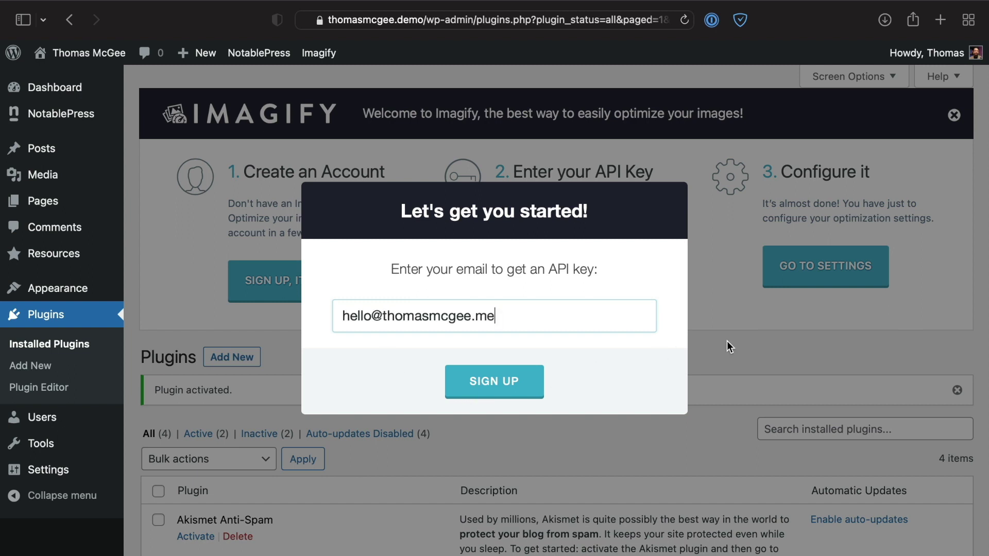
{"action": "left_click", "coordinate": [727, 341]}
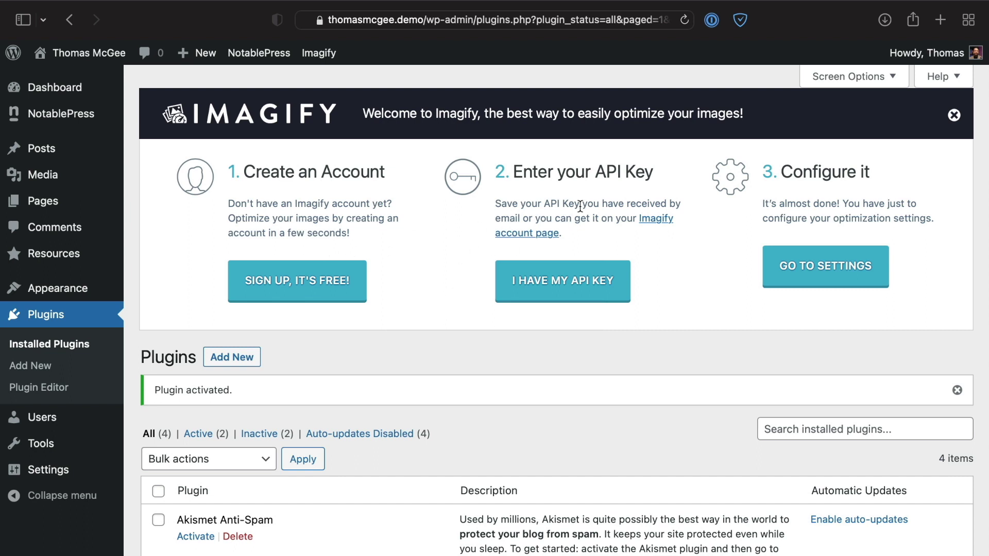
Step: Paste the existing API key, accept the Congratulations message and proceed to Imagify settings
{"action": "left_click", "coordinate": [563, 282]}
{"action": "left_click", "coordinate": [529, 318]}
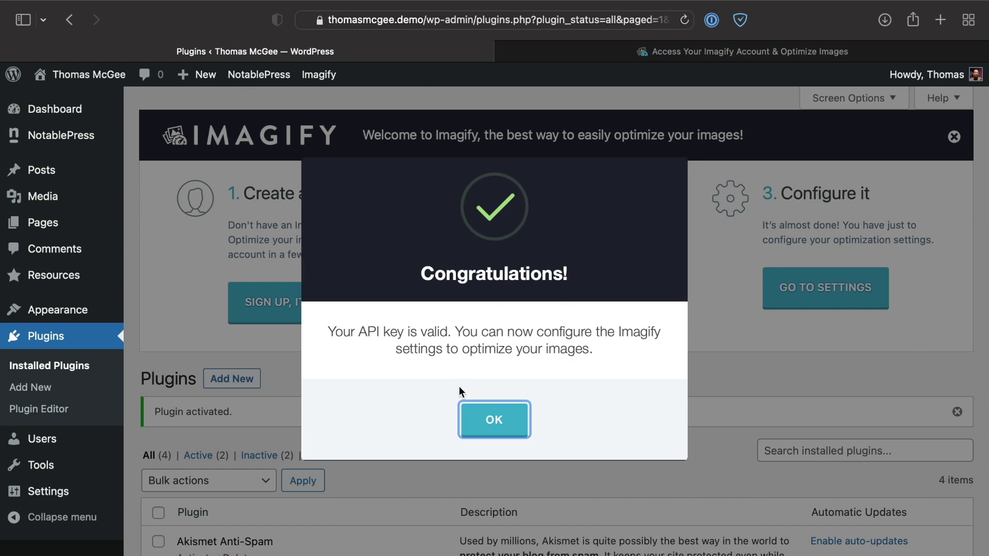
{"action": "left_click", "coordinate": [502, 419]}
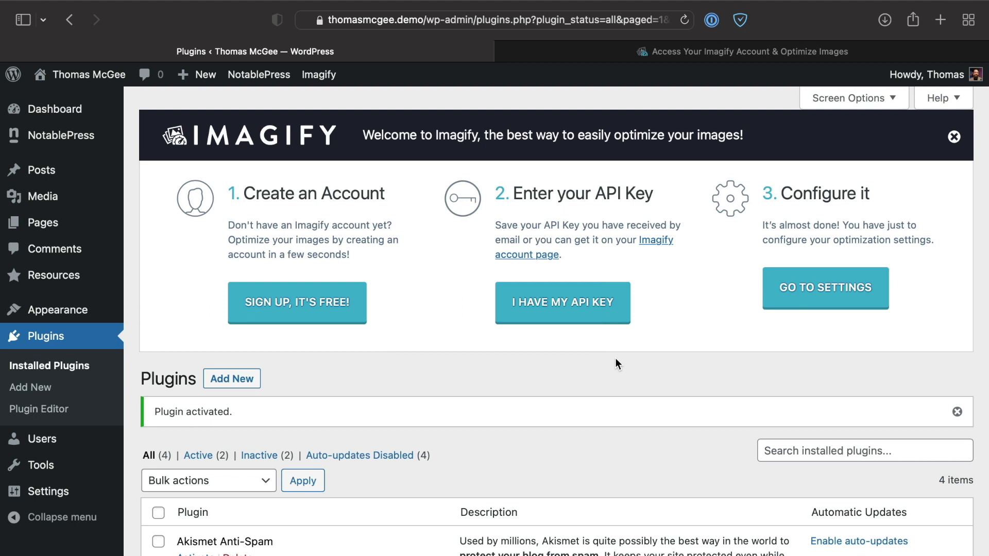
{"action": "left_click", "coordinate": [837, 292]}
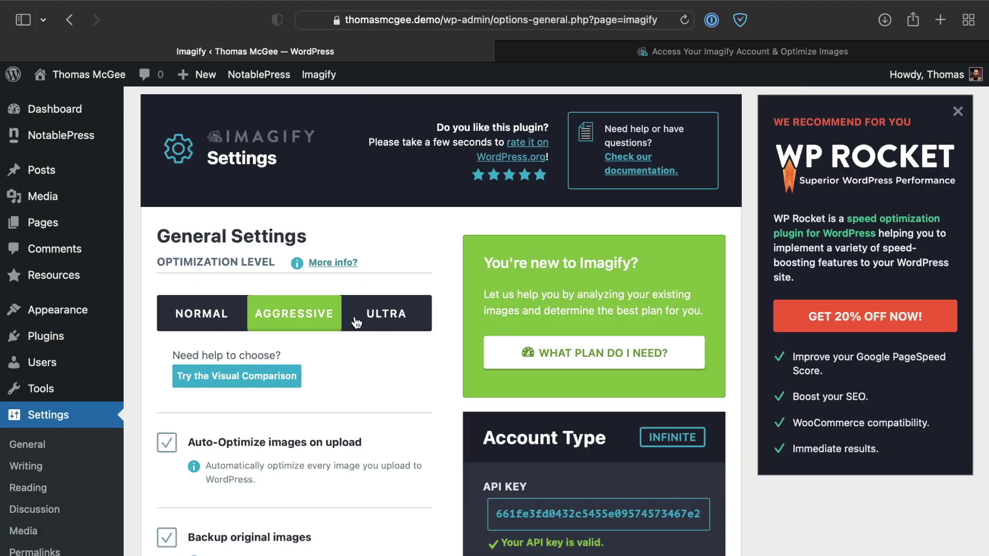
Step: Compare the Normal, Aggressive and Ultra optimization levels, settling on Aggressive
{"action": "scroll", "coordinate": [322, 283], "scroll_direction": "down", "scroll_amount": 1}
{"action": "scroll", "coordinate": [324, 288], "scroll_direction": "up", "scroll_amount": 1}
{"action": "left_click", "coordinate": [217, 314]}
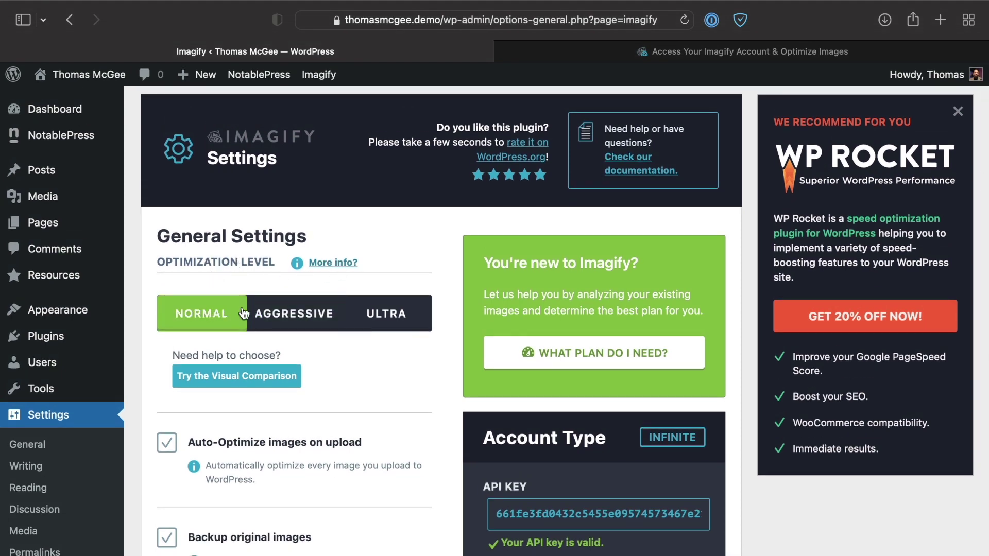
{"action": "left_click", "coordinate": [286, 313]}
{"action": "left_click", "coordinate": [402, 314]}
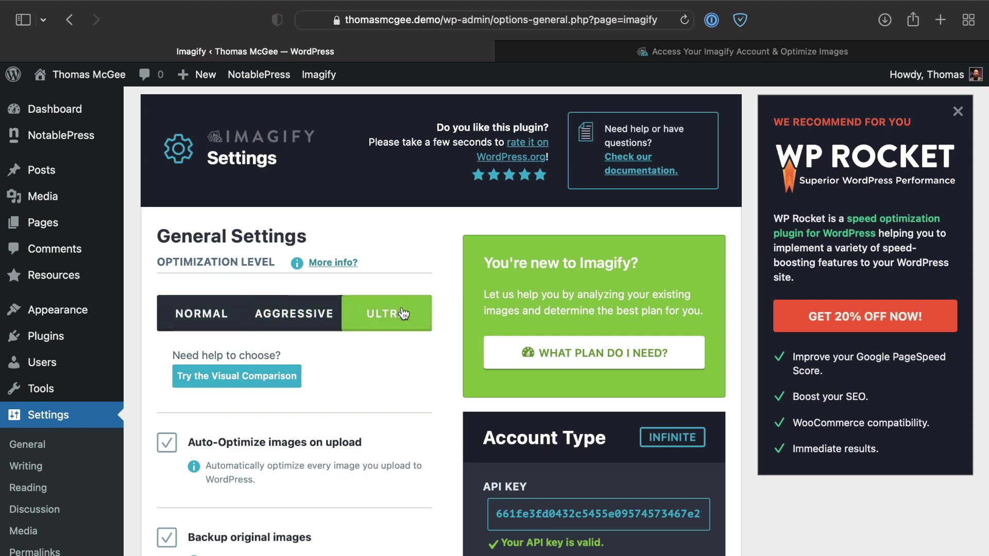
{"action": "left_click", "coordinate": [295, 324]}
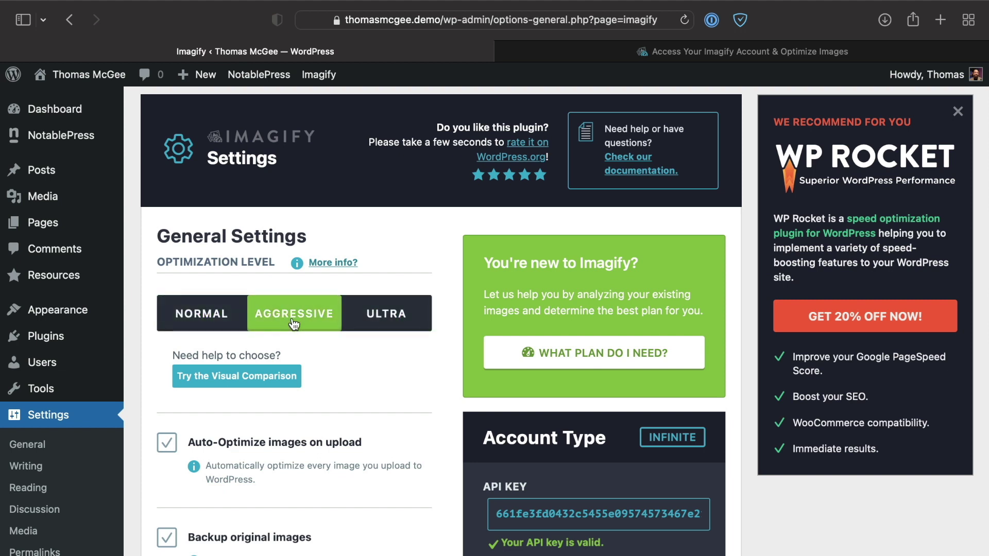
{"action": "left_click", "coordinate": [201, 323]}
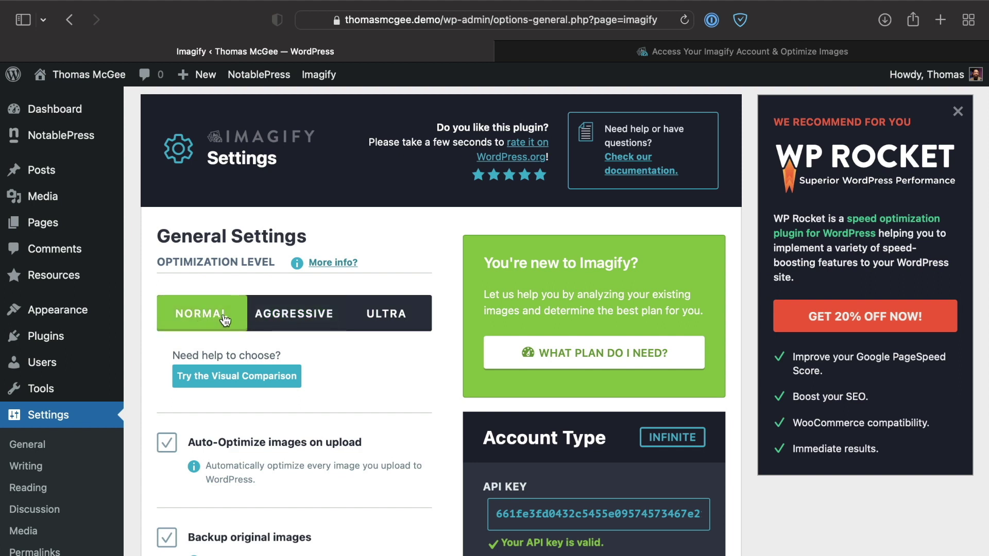
{"action": "left_click", "coordinate": [292, 318]}
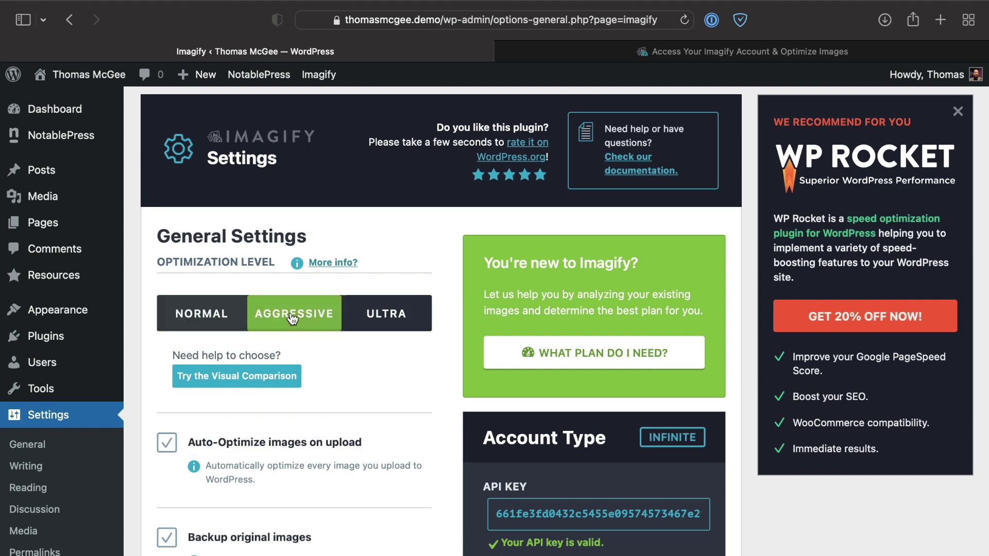
{"action": "left_click", "coordinate": [383, 318]}
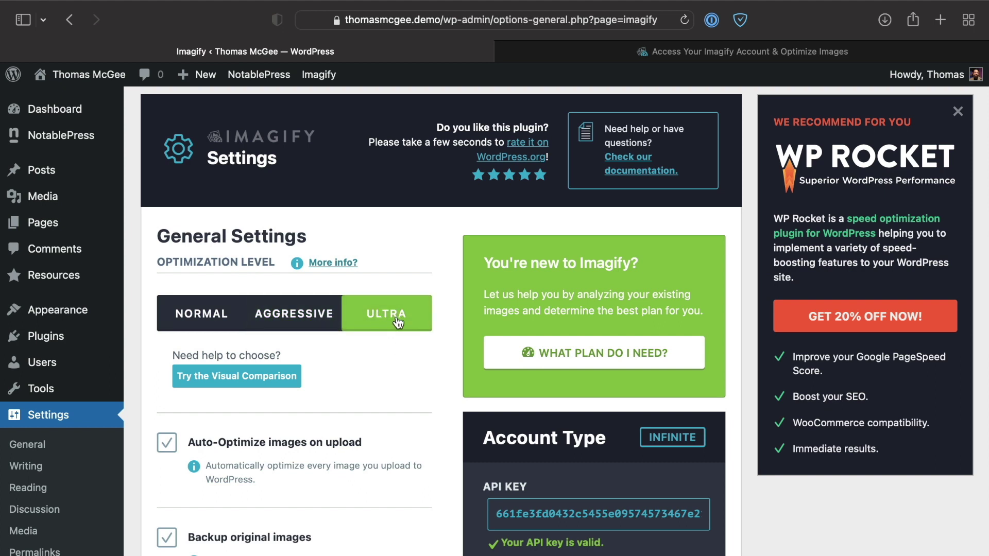
{"action": "left_click", "coordinate": [302, 322]}
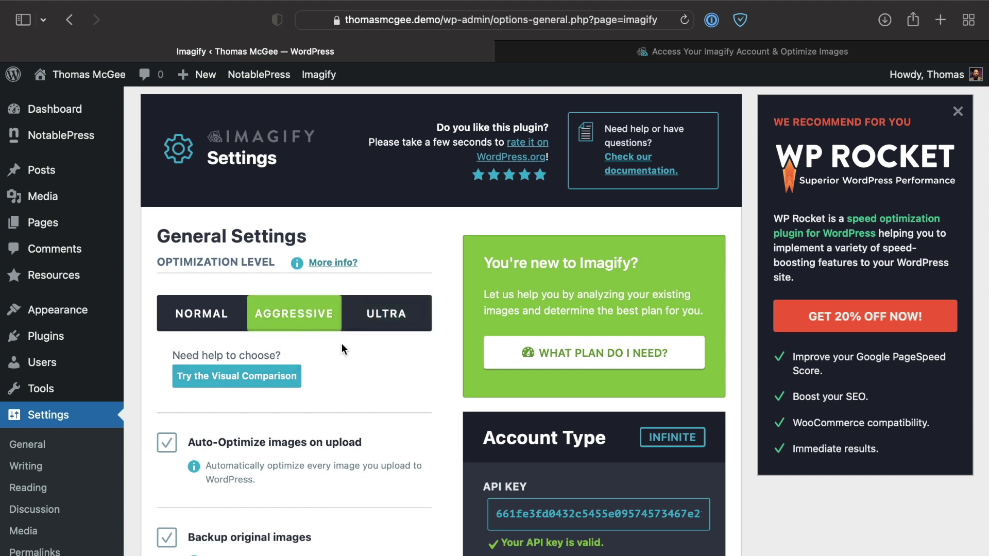
{"action": "scroll", "coordinate": [342, 343], "scroll_direction": "down", "scroll_amount": 3}
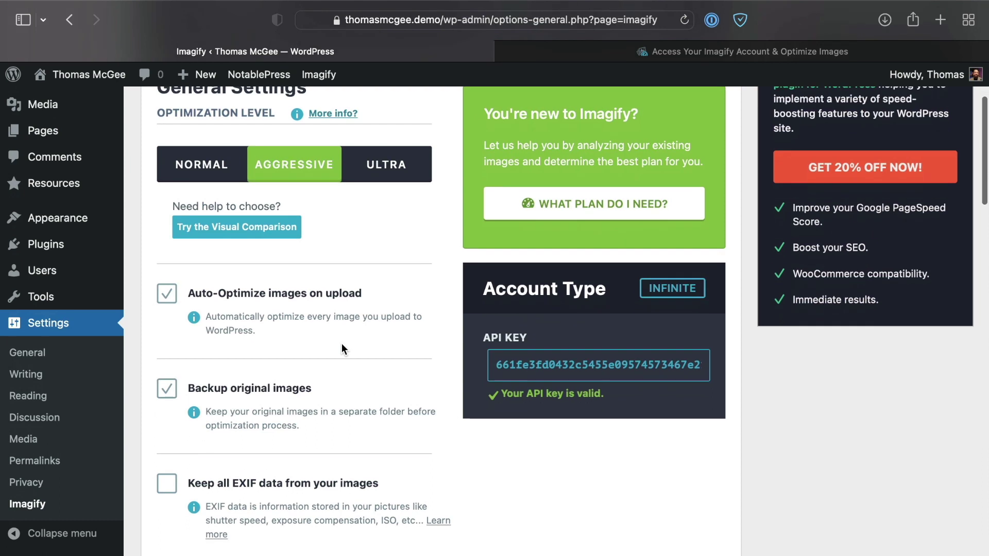
{"action": "left_click", "coordinate": [218, 229]}
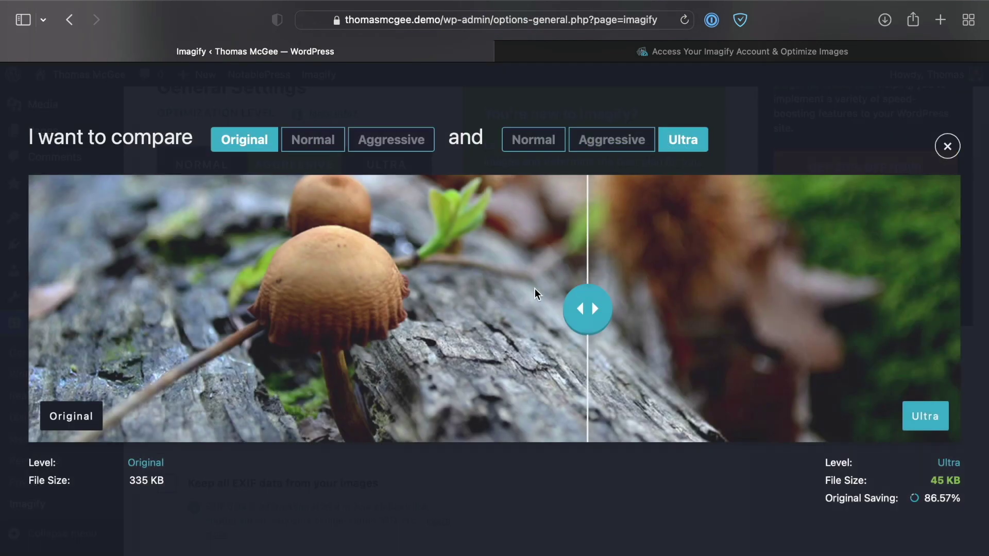
{"action": "left_click_drag", "start_coordinate": [587, 307], "coordinate": [325, 286]}
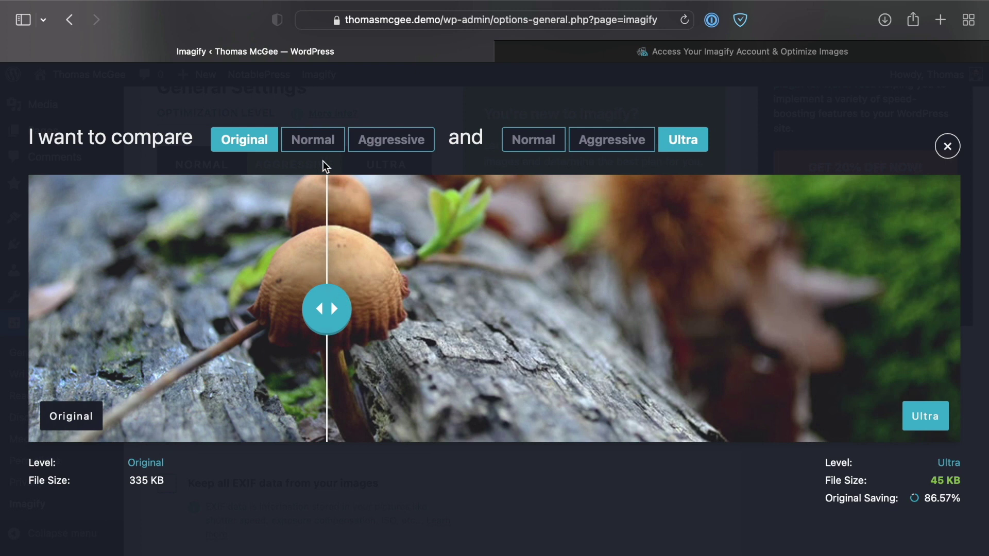
{"action": "left_click", "coordinate": [584, 138]}
{"action": "left_click", "coordinate": [541, 134]}
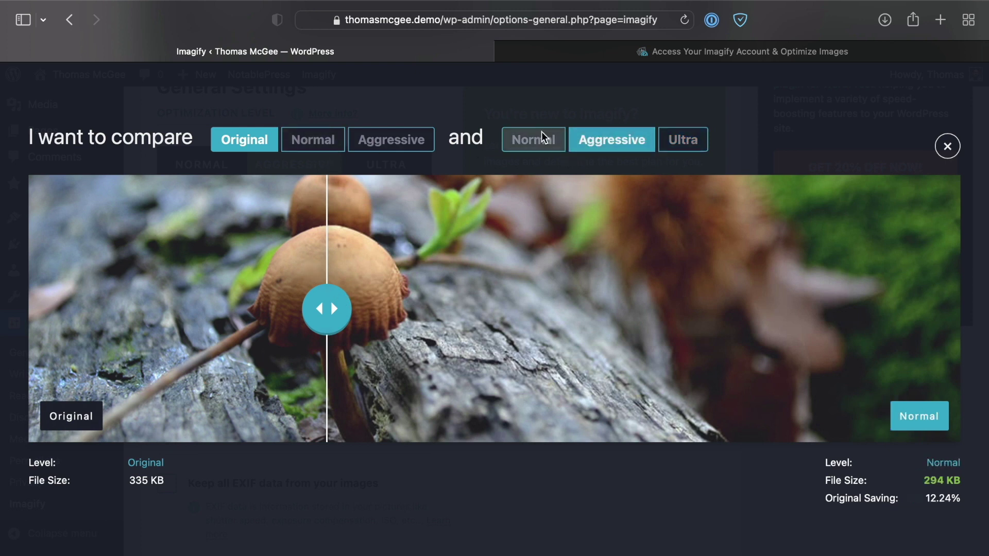
{"action": "left_click", "coordinate": [601, 137]}
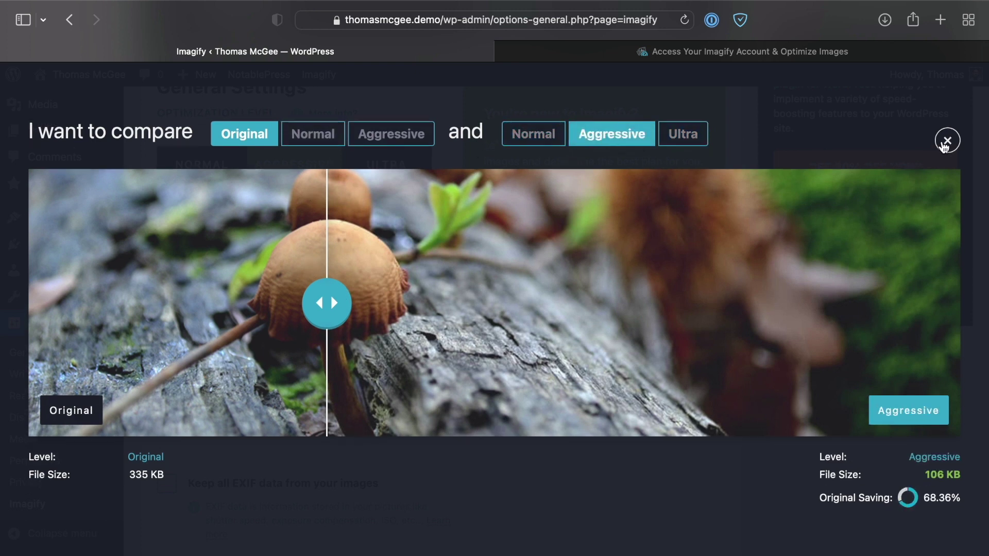
{"action": "left_click", "coordinate": [946, 141]}
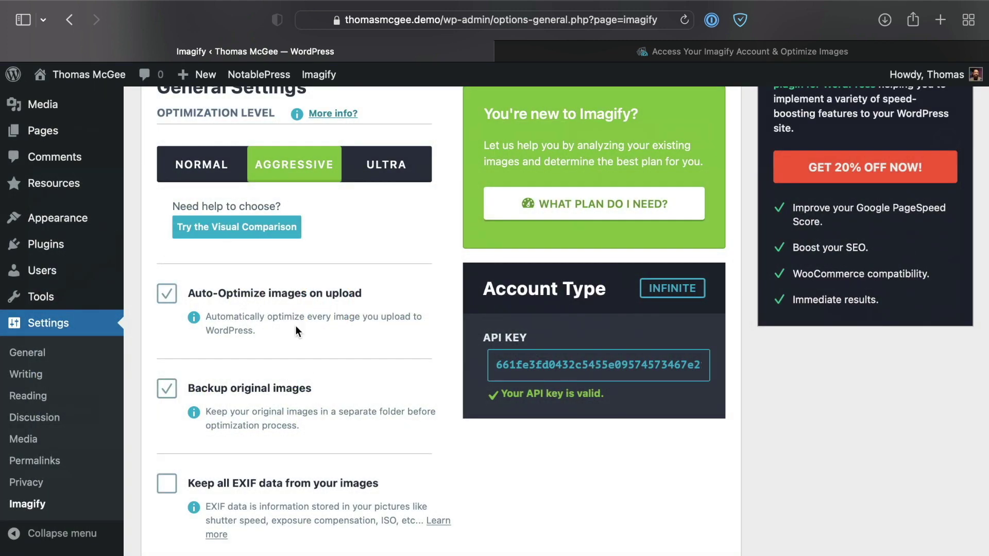
{"action": "scroll", "coordinate": [283, 273], "scroll_direction": "up", "scroll_amount": 1}
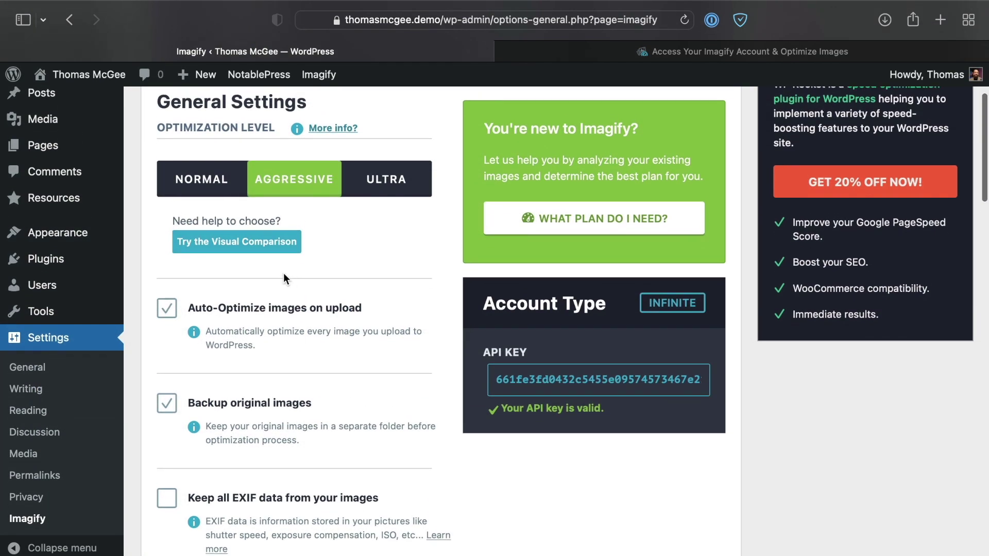
{"action": "scroll", "coordinate": [283, 278], "scroll_direction": "down", "scroll_amount": 2}
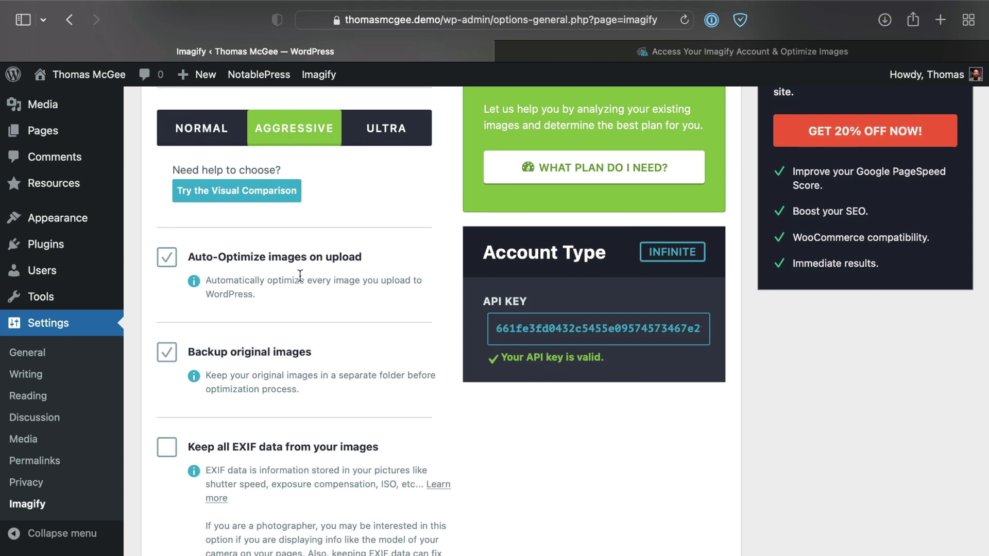
{"action": "scroll", "coordinate": [283, 274], "scroll_direction": "up", "scroll_amount": 1}
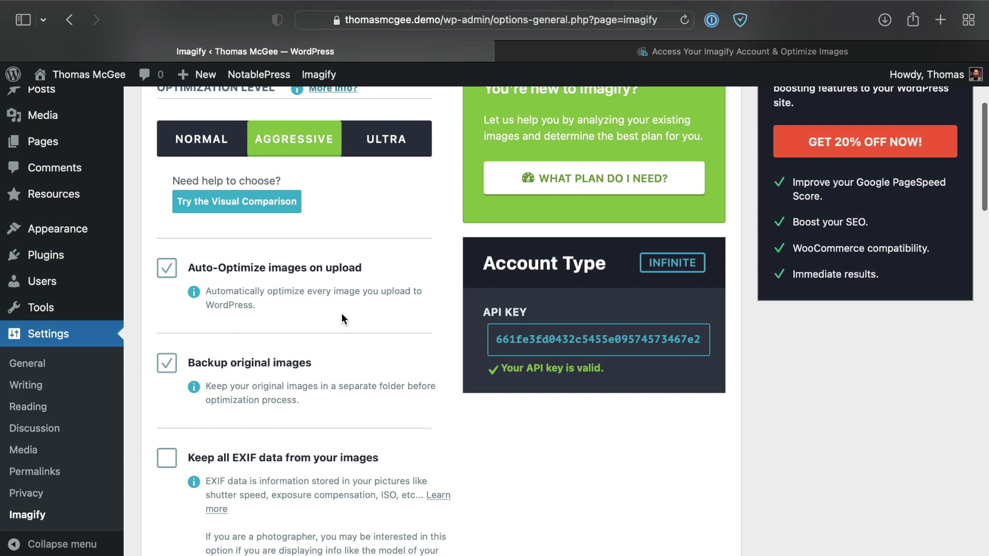
{"action": "scroll", "coordinate": [341, 314], "scroll_direction": "down", "scroll_amount": 3}
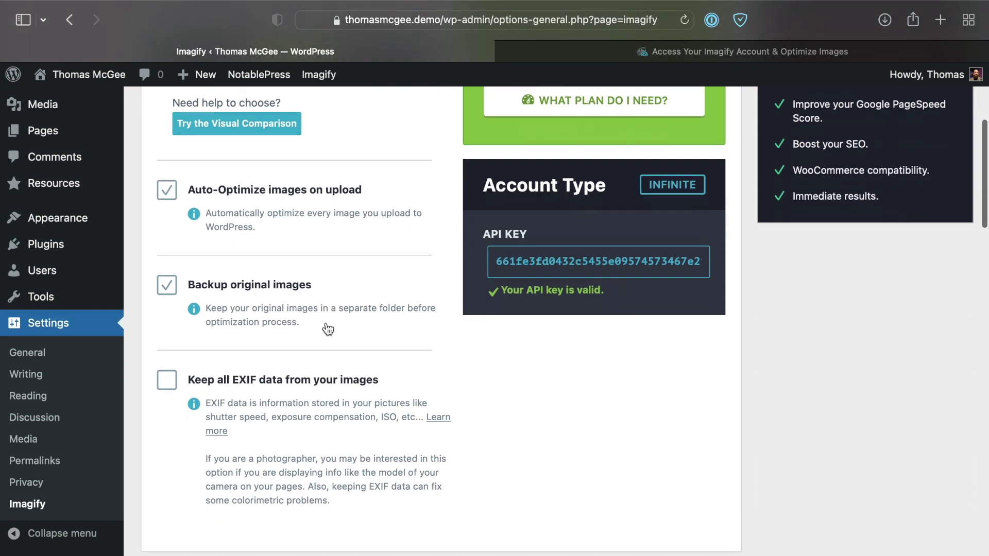
{"action": "scroll", "coordinate": [327, 329], "scroll_direction": "down", "scroll_amount": 1}
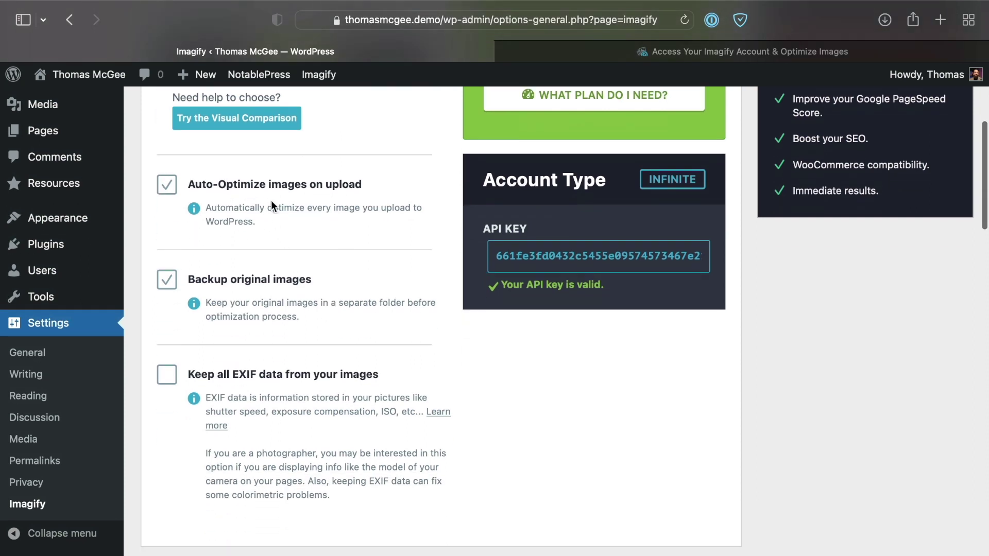
{"action": "scroll", "coordinate": [57, 149], "scroll_direction": "up", "scroll_amount": 1}
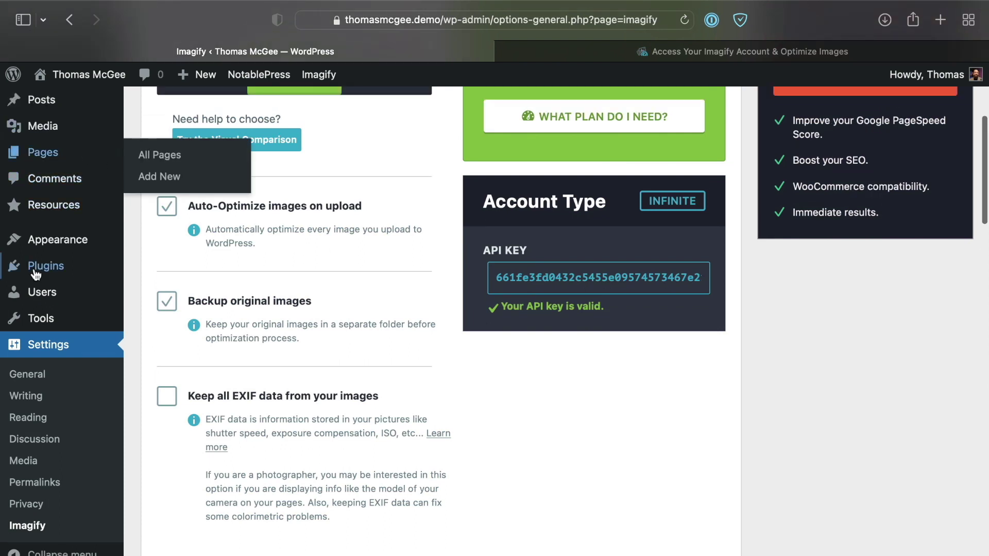
{"action": "scroll", "coordinate": [69, 175], "scroll_direction": "up", "scroll_amount": 1}
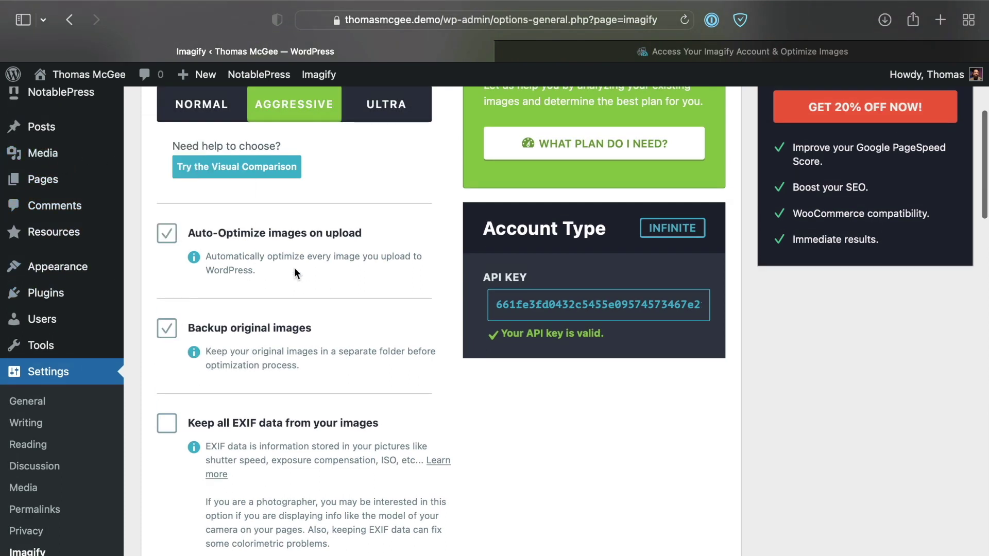
{"action": "scroll", "coordinate": [260, 313], "scroll_direction": "down", "scroll_amount": 2}
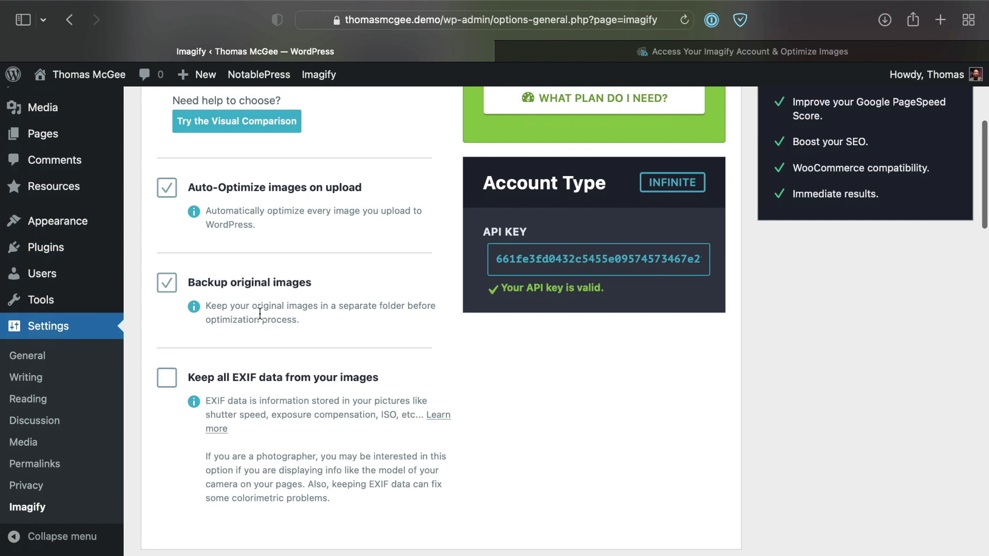
{"action": "scroll", "coordinate": [260, 313], "scroll_direction": "down", "scroll_amount": 1}
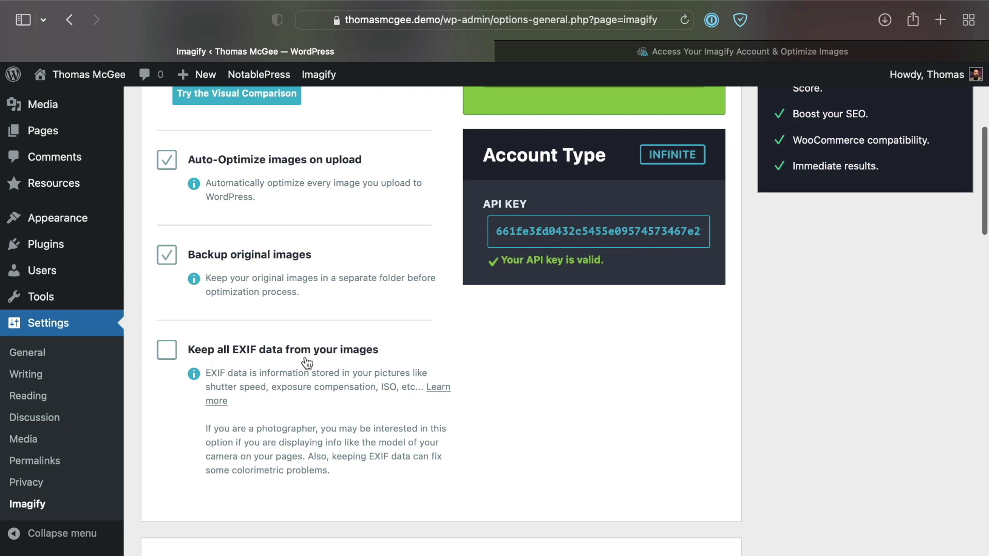
{"action": "scroll", "coordinate": [366, 361], "scroll_direction": "down", "scroll_amount": 1}
{"action": "scroll", "coordinate": [342, 362], "scroll_direction": "up", "scroll_amount": 4}
{"action": "scroll", "coordinate": [305, 357], "scroll_direction": "down", "scroll_amount": 1}
{"action": "scroll", "coordinate": [305, 357], "scroll_direction": "up", "scroll_amount": 1}
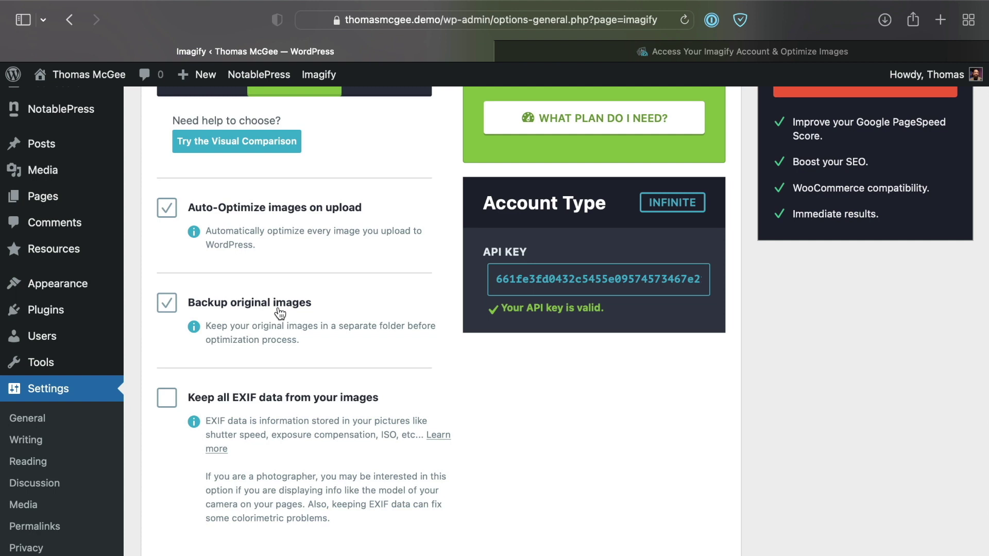
Step: Uncheck Backup original images and accept the 'Don't Need a Parachute?' warning
{"action": "left_click", "coordinate": [166, 303]}
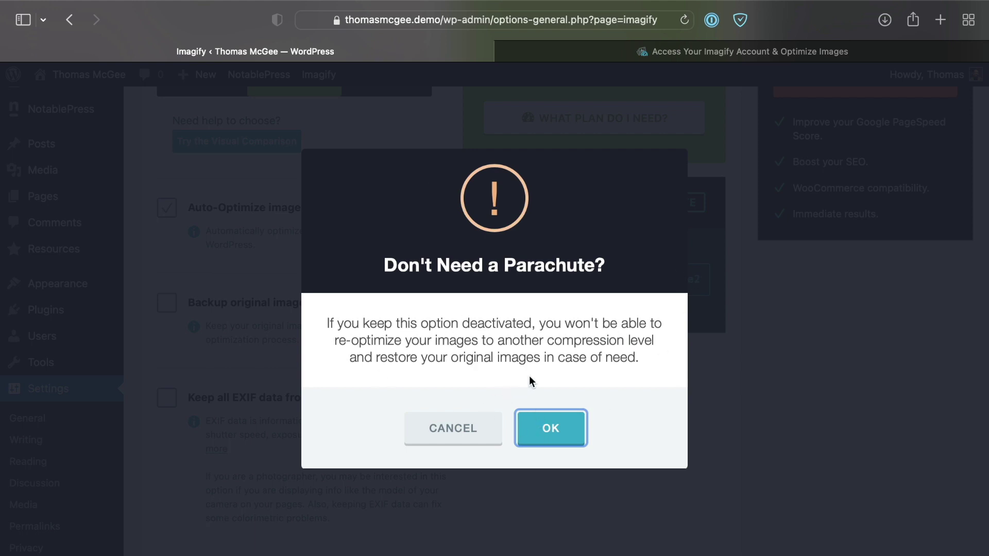
{"action": "left_click", "coordinate": [554, 427]}
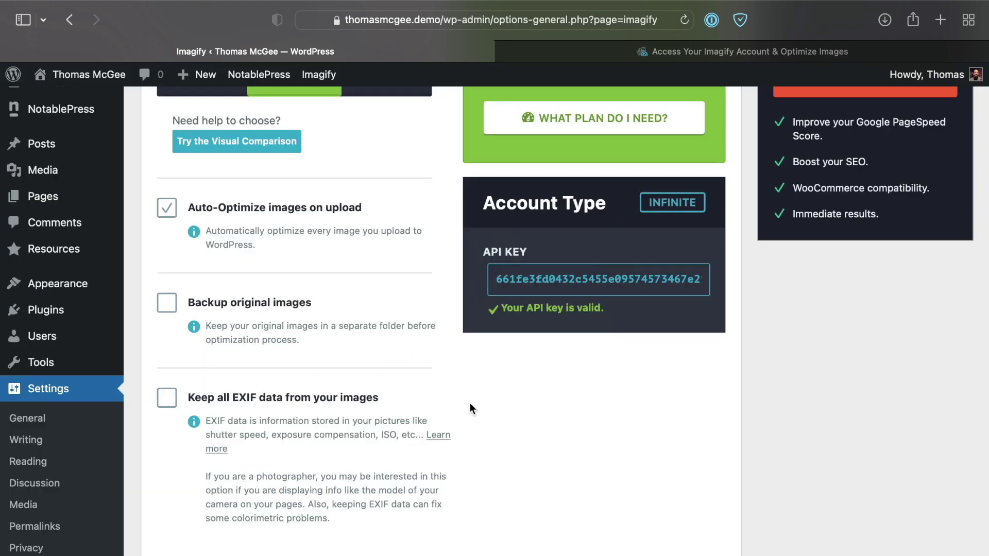
{"action": "scroll", "coordinate": [502, 448], "scroll_direction": "down", "scroll_amount": 3}
{"action": "scroll", "coordinate": [502, 450], "scroll_direction": "down", "scroll_amount": 1}
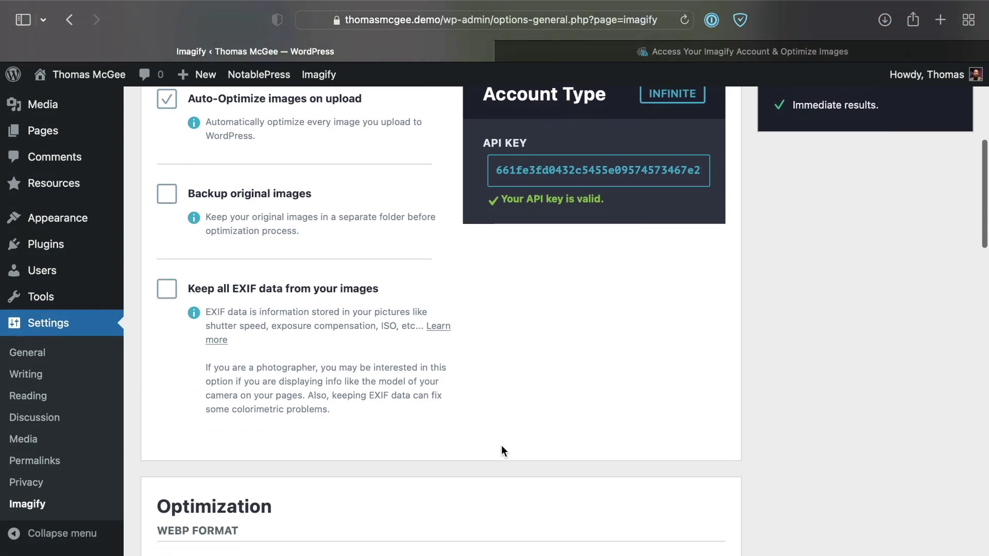
{"action": "scroll", "coordinate": [503, 447], "scroll_direction": "down", "scroll_amount": 1}
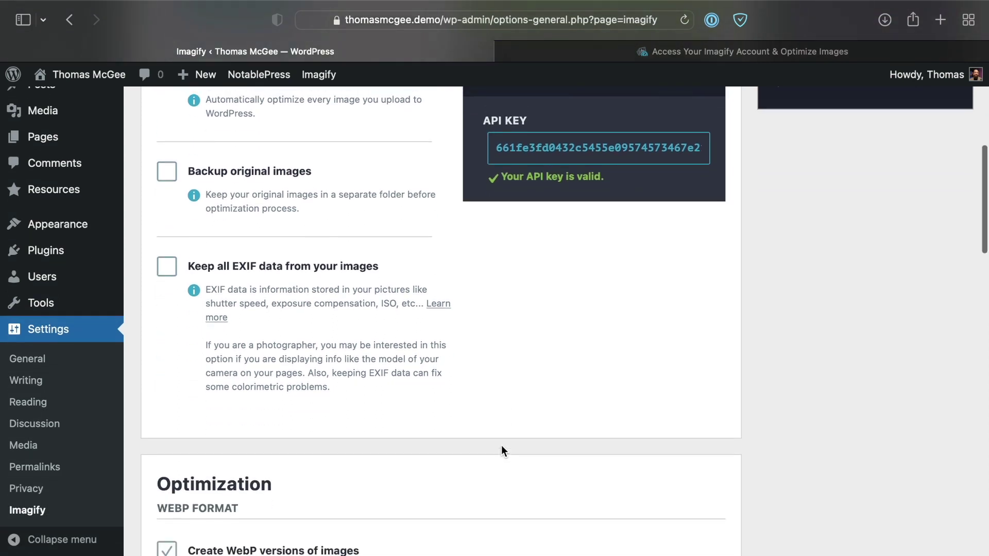
{"action": "scroll", "coordinate": [501, 445], "scroll_direction": "down", "scroll_amount": 1}
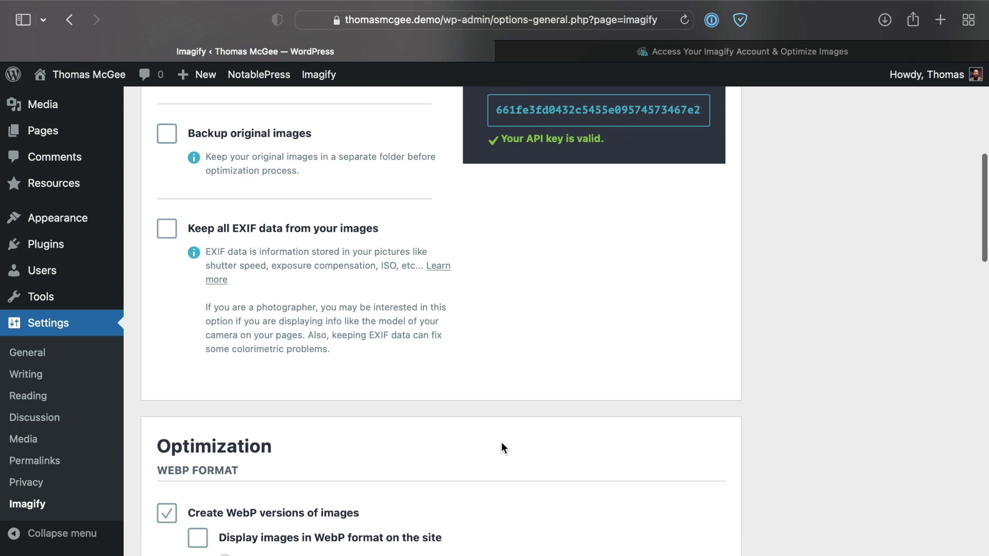
{"action": "scroll", "coordinate": [502, 442], "scroll_direction": "up", "scroll_amount": 1}
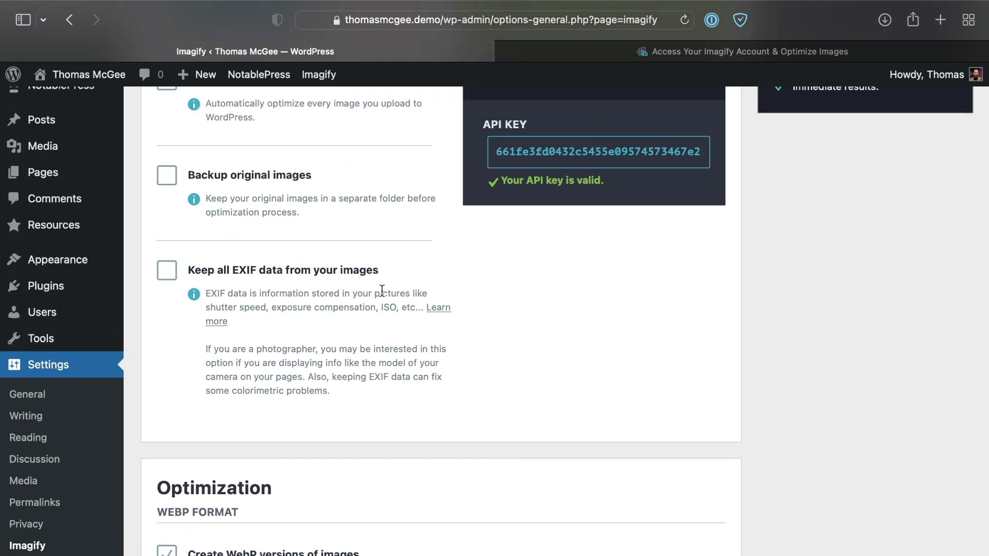
{"action": "scroll", "coordinate": [413, 288], "scroll_direction": "down", "scroll_amount": 3}
{"action": "scroll", "coordinate": [412, 289], "scroll_direction": "up", "scroll_amount": 1}
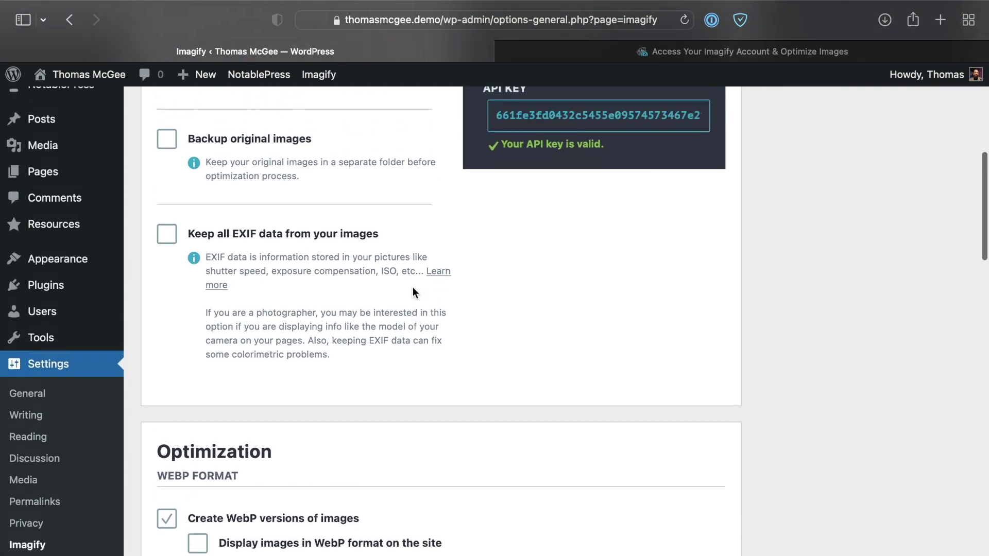
{"action": "scroll", "coordinate": [413, 287], "scroll_direction": "down", "scroll_amount": 4}
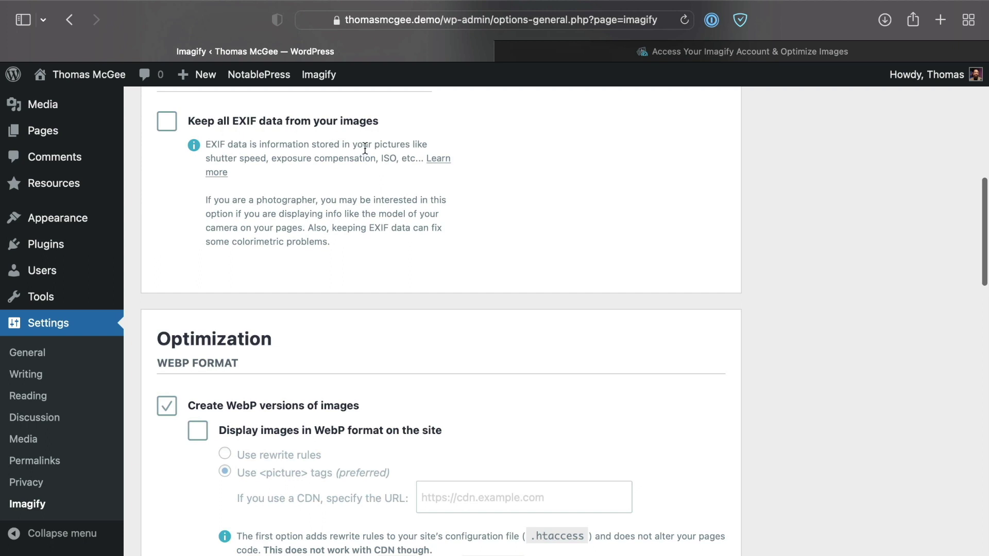
{"action": "scroll", "coordinate": [409, 248], "scroll_direction": "down", "scroll_amount": 1}
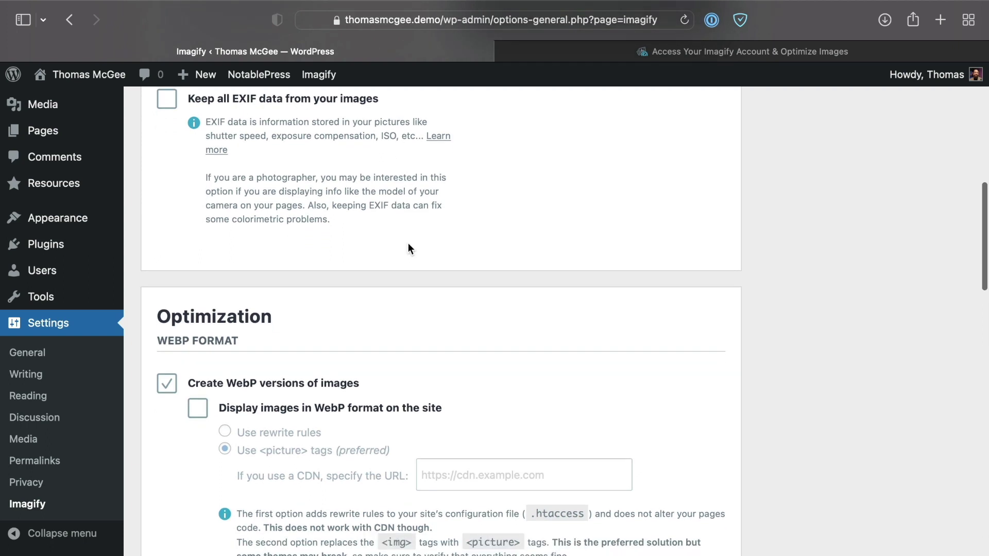
{"action": "scroll", "coordinate": [409, 248], "scroll_direction": "down", "scroll_amount": 1}
{"action": "scroll", "coordinate": [409, 248], "scroll_direction": "up", "scroll_amount": 1}
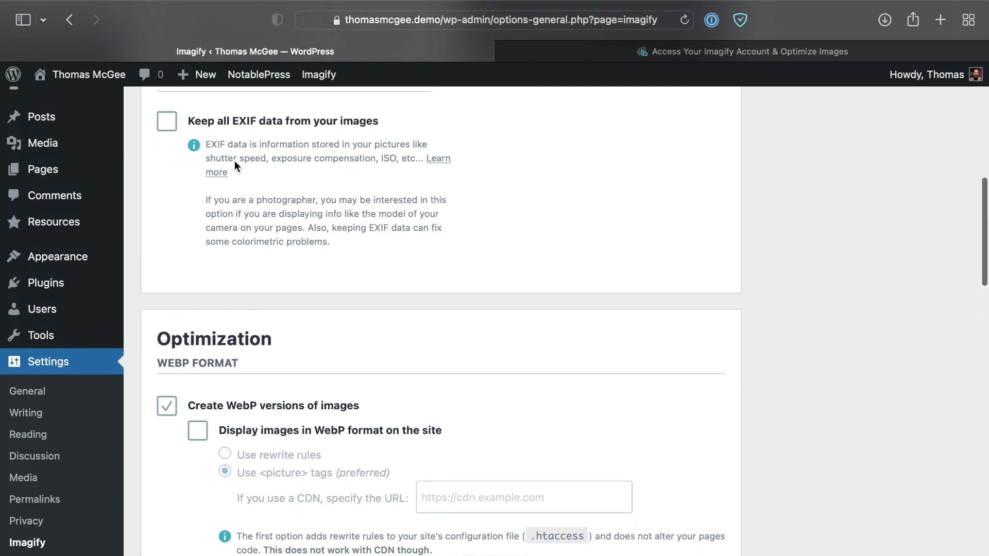
{"action": "scroll", "coordinate": [440, 280], "scroll_direction": "down", "scroll_amount": 5}
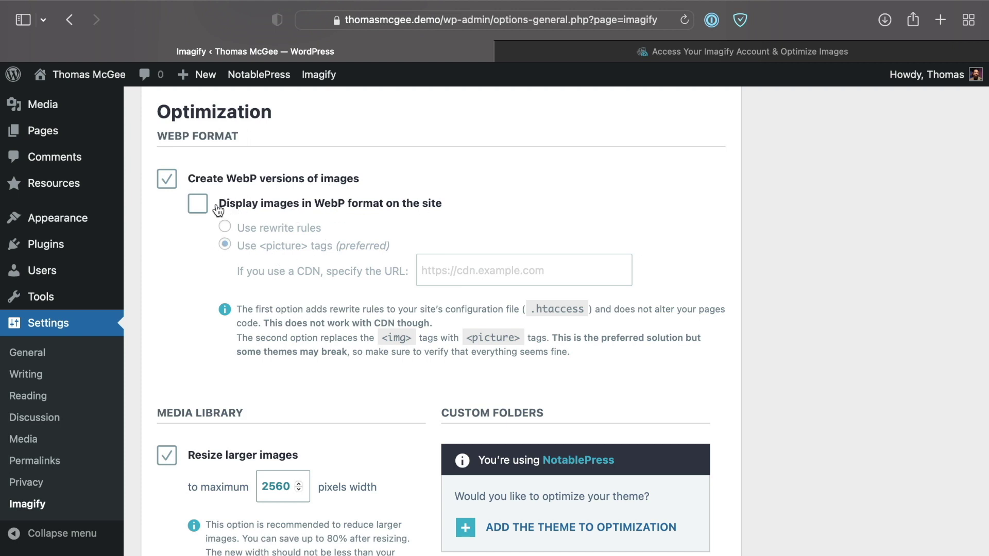
Step: Enable WebP display on the site via <picture> tags, leaving the CDN URL empty
{"action": "left_click", "coordinate": [198, 207]}
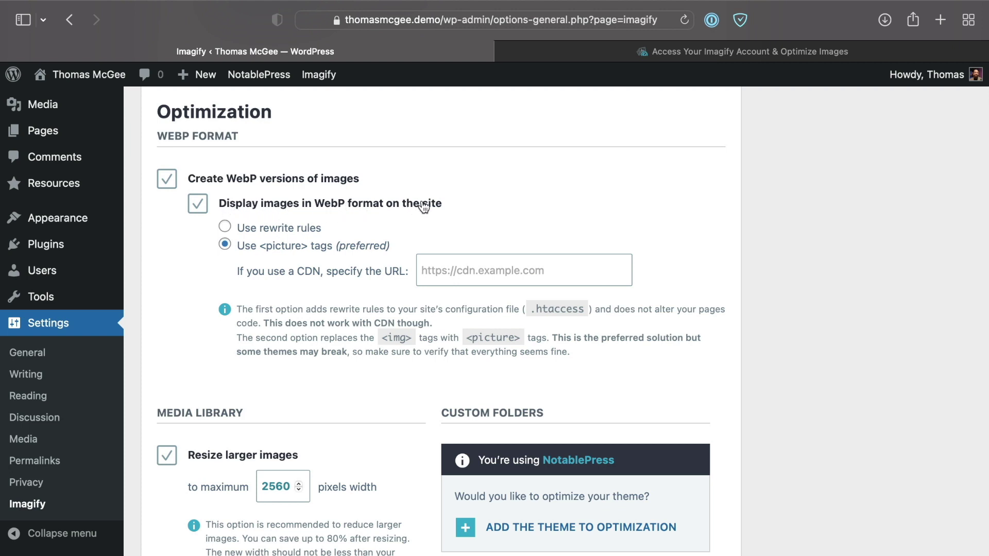
{"action": "scroll", "coordinate": [245, 249], "scroll_direction": "down", "scroll_amount": 2}
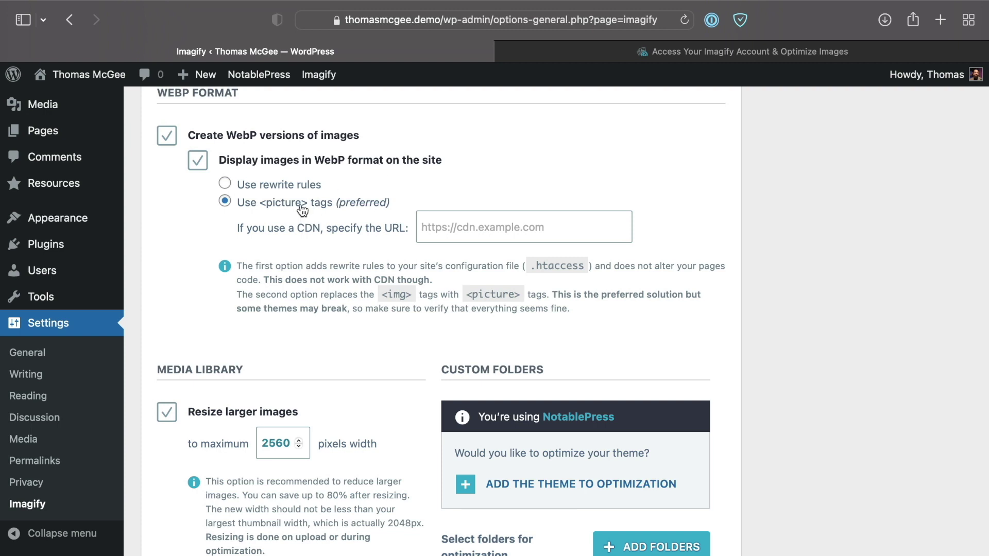
{"action": "scroll", "coordinate": [207, 220], "scroll_direction": "down", "scroll_amount": 1}
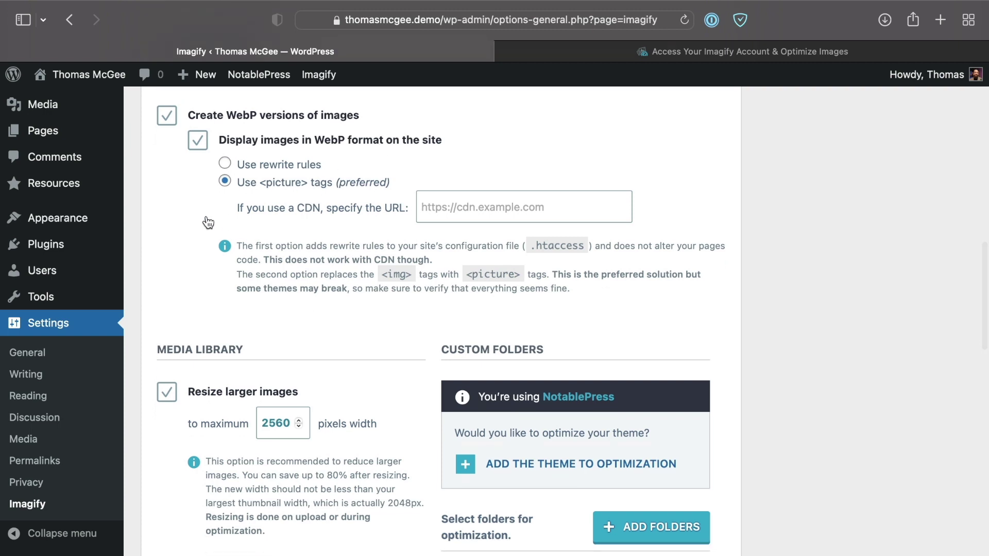
{"action": "scroll", "coordinate": [208, 222], "scroll_direction": "down", "scroll_amount": 1}
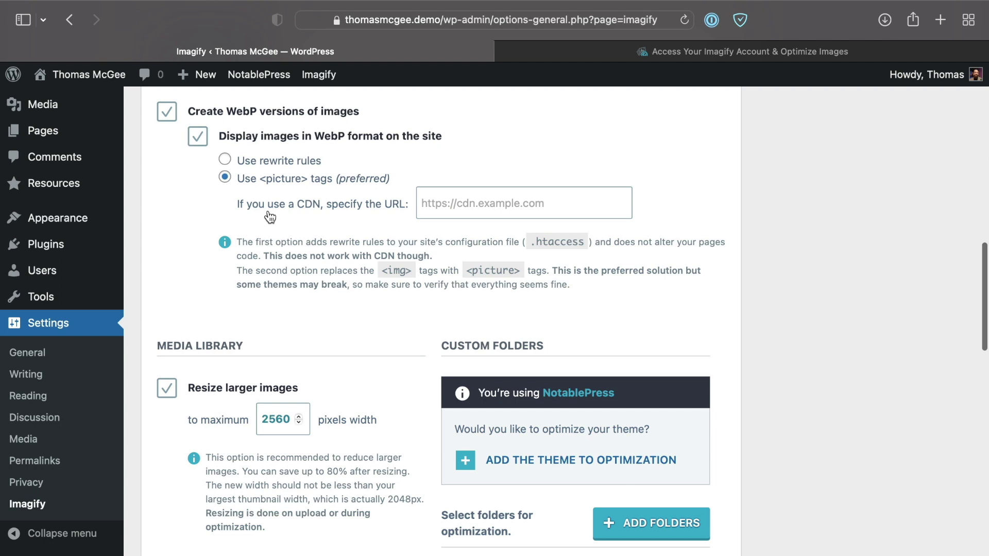
{"action": "left_click", "coordinate": [502, 213]}
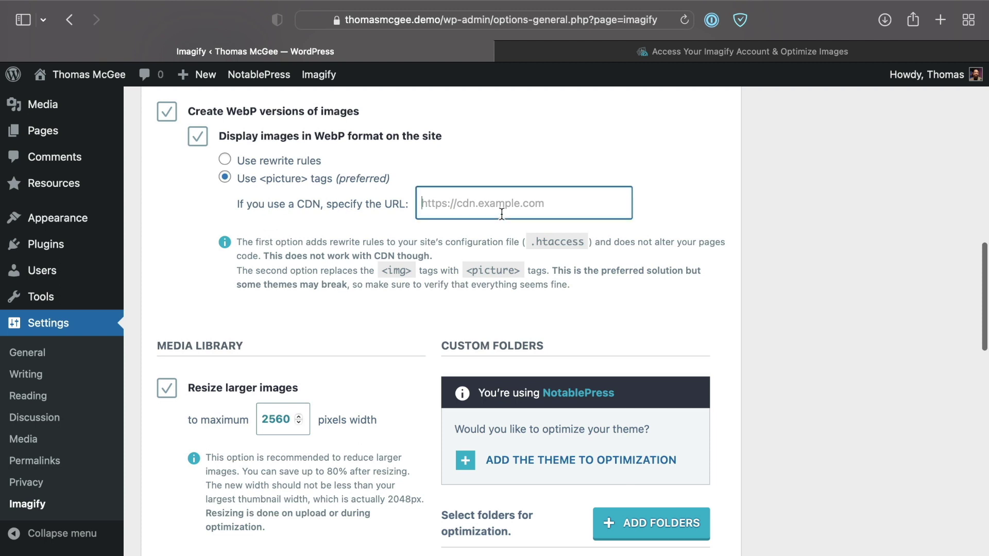
{"action": "left_click", "coordinate": [203, 189]}
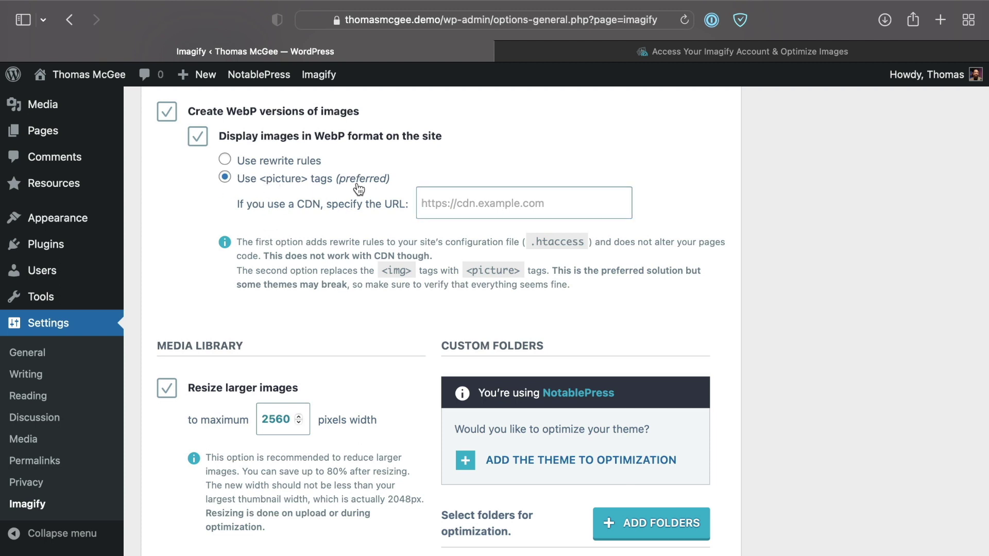
{"action": "scroll", "coordinate": [216, 250], "scroll_direction": "down", "scroll_amount": 2}
{"action": "scroll", "coordinate": [208, 250], "scroll_direction": "down", "scroll_amount": 2}
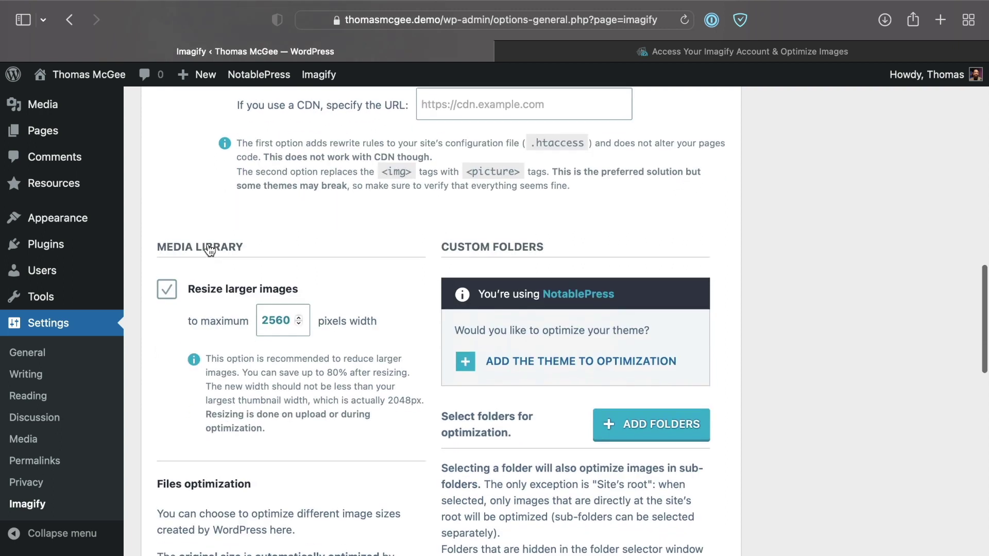
{"action": "scroll", "coordinate": [206, 250], "scroll_direction": "up", "scroll_amount": 4}
{"action": "scroll", "coordinate": [186, 248], "scroll_direction": "down", "scroll_amount": 2}
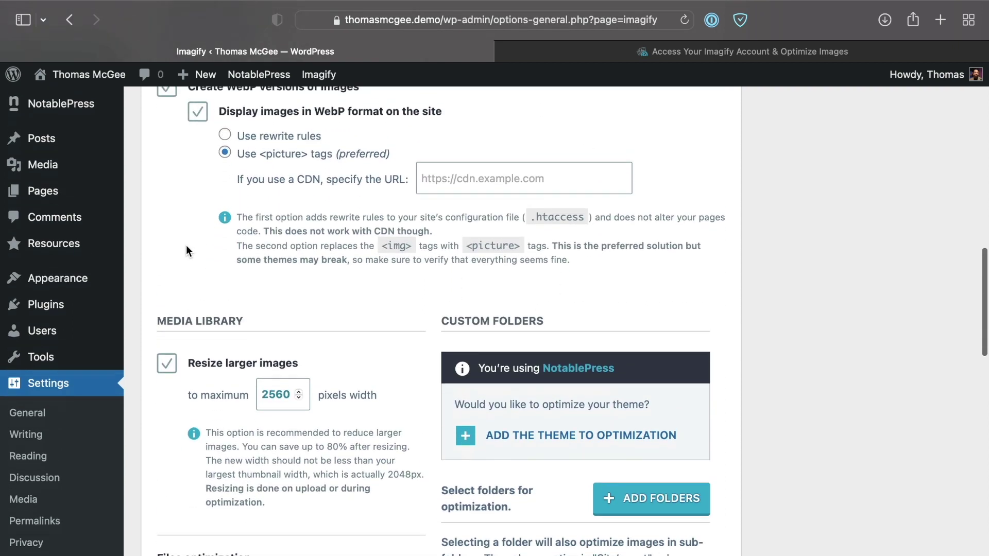
{"action": "scroll", "coordinate": [187, 247], "scroll_direction": "up", "scroll_amount": 2}
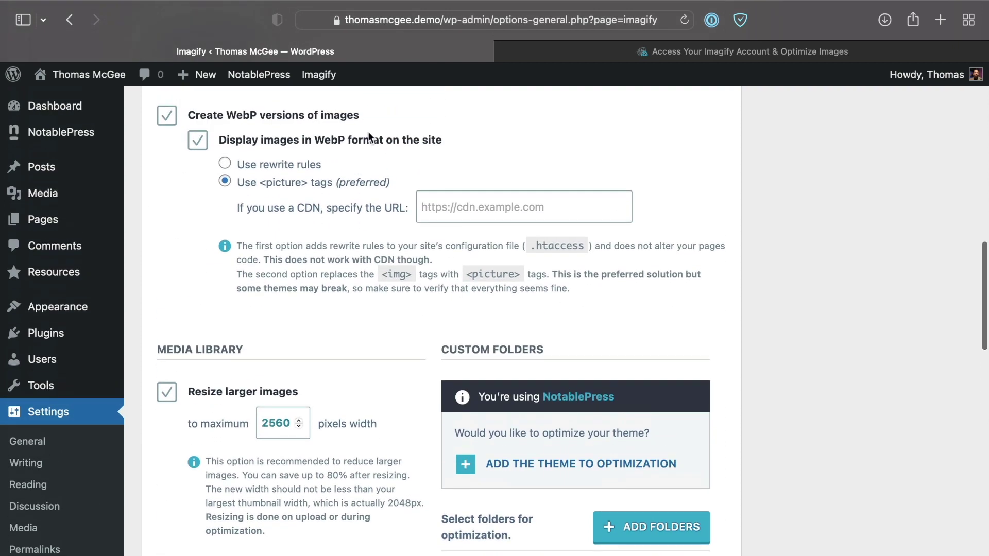
{"action": "scroll", "coordinate": [282, 309], "scroll_direction": "down", "scroll_amount": 1}
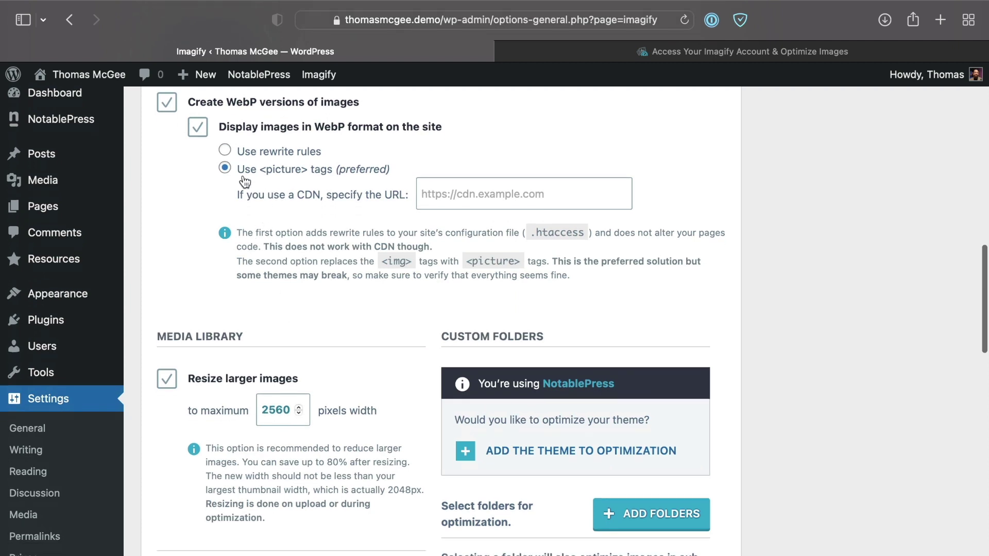
{"action": "scroll", "coordinate": [261, 316], "scroll_direction": "down", "scroll_amount": 5}
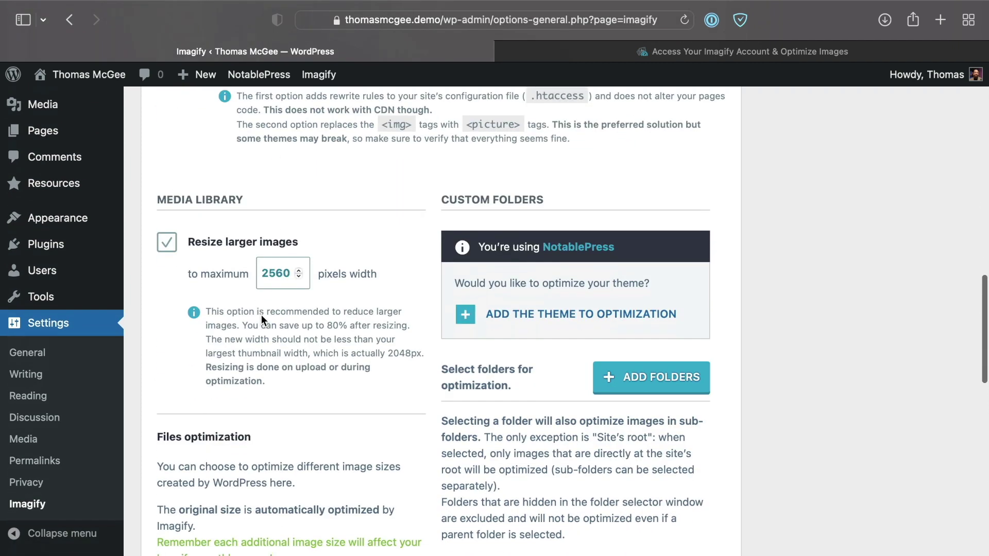
{"action": "scroll", "coordinate": [261, 314], "scroll_direction": "down", "scroll_amount": 1}
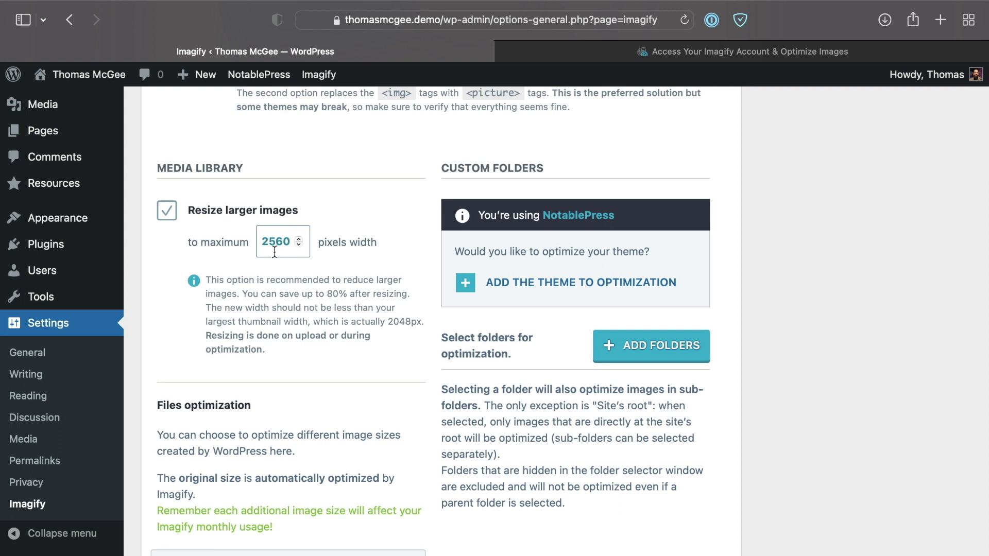
{"action": "left_click_drag", "start_coordinate": [263, 241], "coordinate": [307, 248]}
{"action": "left_click", "coordinate": [317, 262]}
{"action": "left_click_drag", "start_coordinate": [264, 239], "coordinate": [301, 248]}
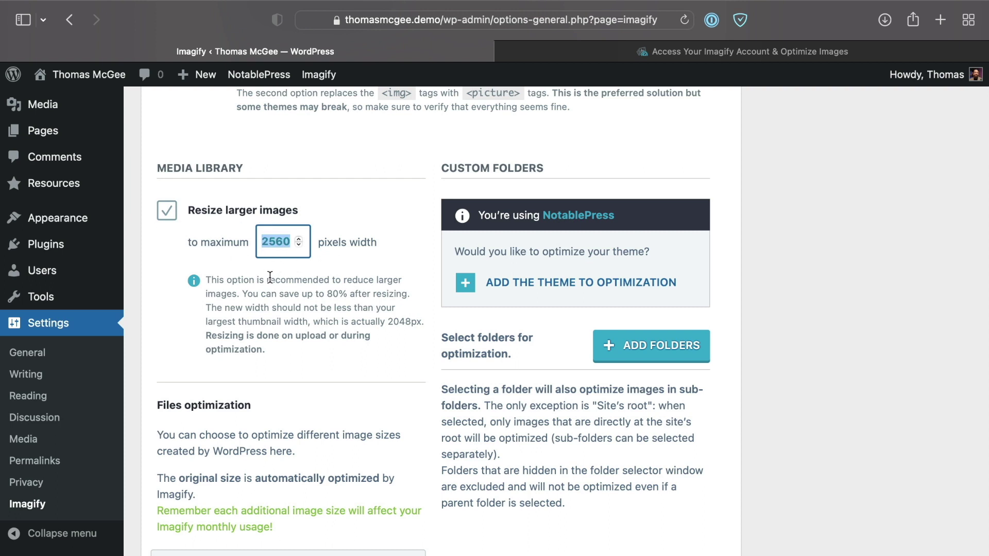
{"action": "left_click", "coordinate": [333, 260]}
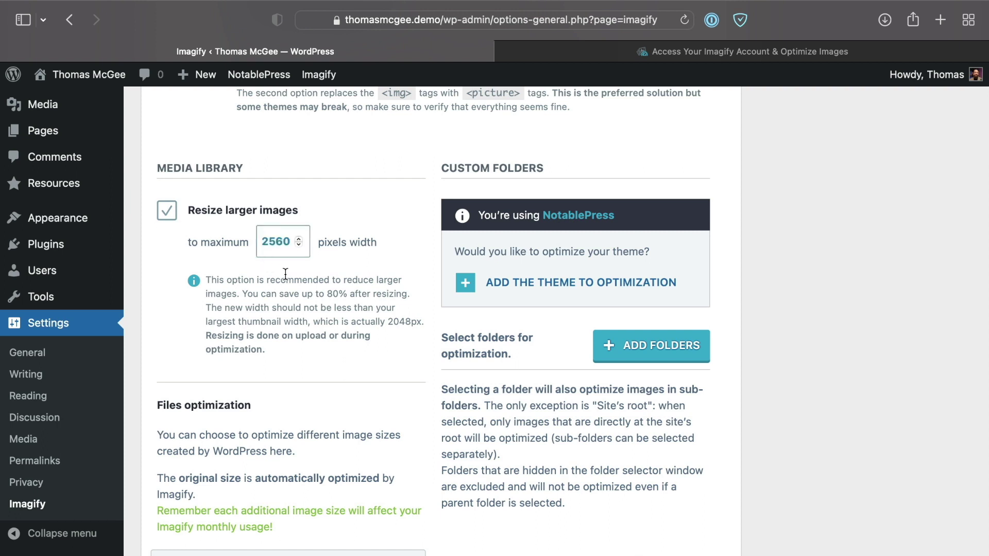
{"action": "scroll", "coordinate": [285, 273], "scroll_direction": "down", "scroll_amount": 2}
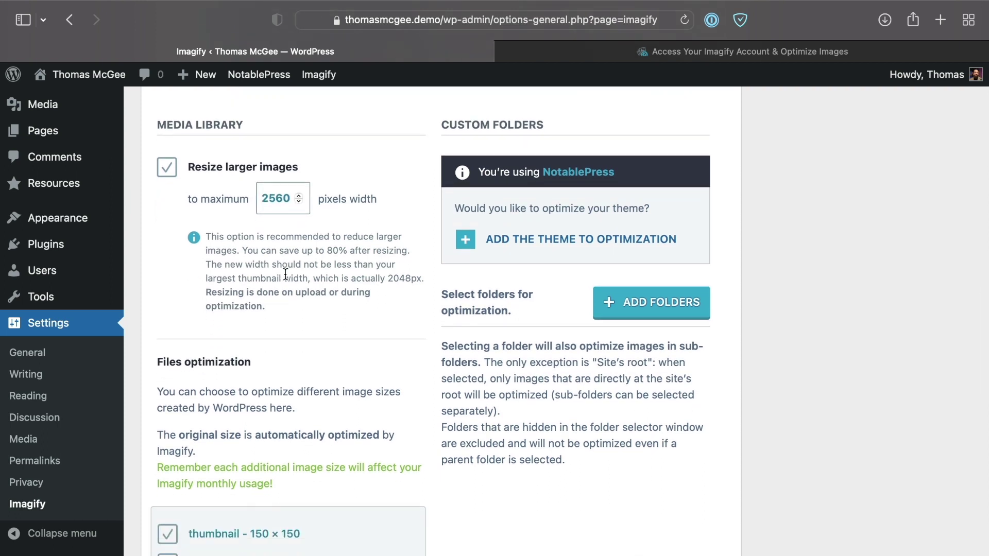
Step: Review the settings page, highlighting the reminder about Imagify monthly usage
{"action": "scroll", "coordinate": [285, 273], "scroll_direction": "down", "scroll_amount": 2}
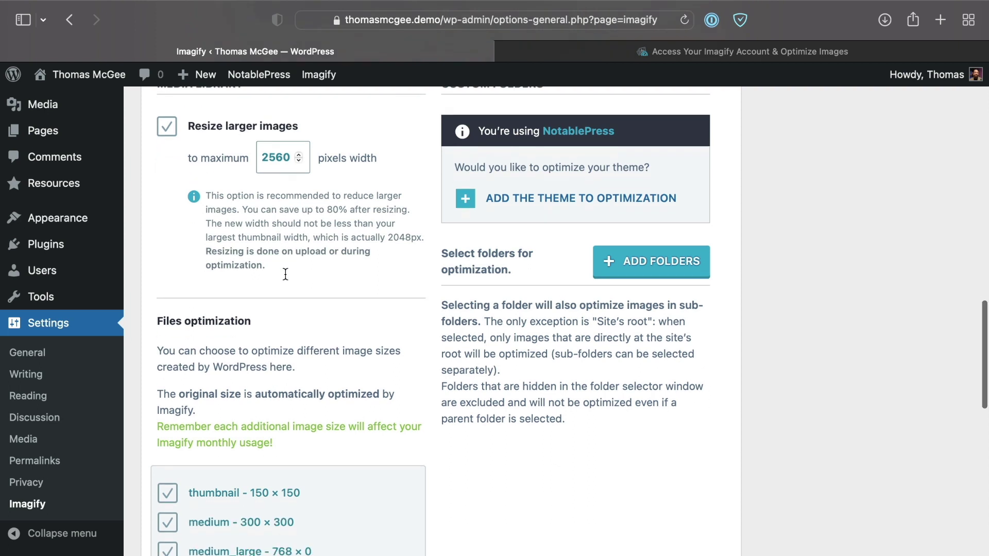
{"action": "scroll", "coordinate": [285, 275], "scroll_direction": "down", "scroll_amount": 8}
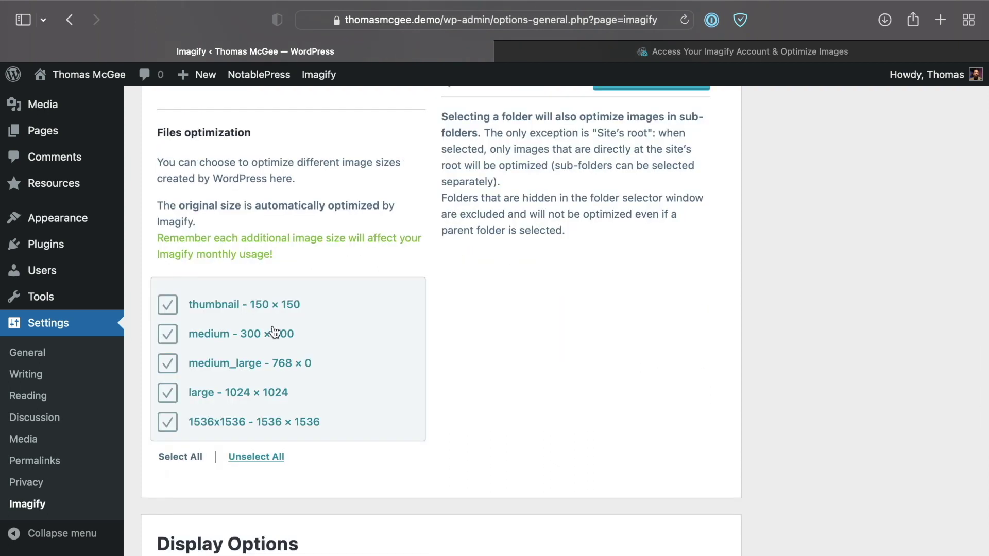
{"action": "scroll", "coordinate": [270, 307], "scroll_direction": "down", "scroll_amount": 1}
{"action": "scroll", "coordinate": [270, 307], "scroll_direction": "up", "scroll_amount": 1}
{"action": "scroll", "coordinate": [258, 308], "scroll_direction": "down", "scroll_amount": 3}
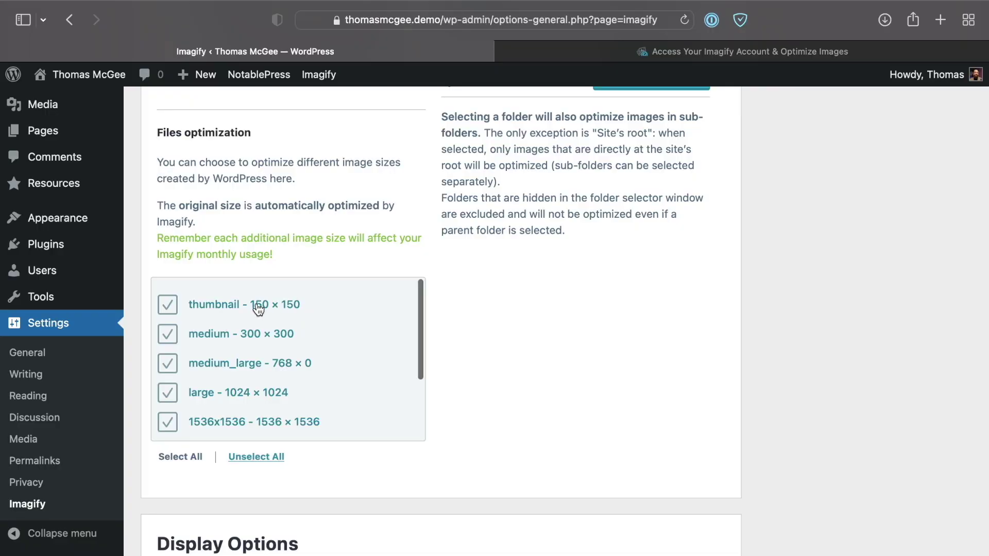
{"action": "scroll", "coordinate": [258, 309], "scroll_direction": "up", "scroll_amount": 3}
{"action": "scroll", "coordinate": [258, 309], "scroll_direction": "up", "scroll_amount": 1}
{"action": "left_click_drag", "start_coordinate": [157, 238], "coordinate": [153, 240]}
{"action": "left_click", "coordinate": [287, 254]}
{"action": "left_click", "coordinate": [273, 244]}
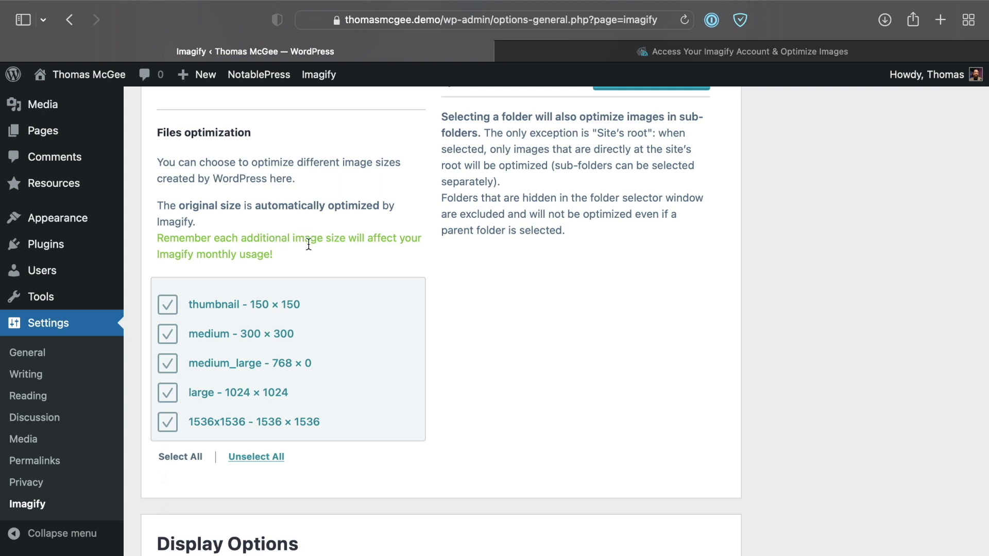
{"action": "scroll", "coordinate": [329, 248], "scroll_direction": "down", "scroll_amount": 1}
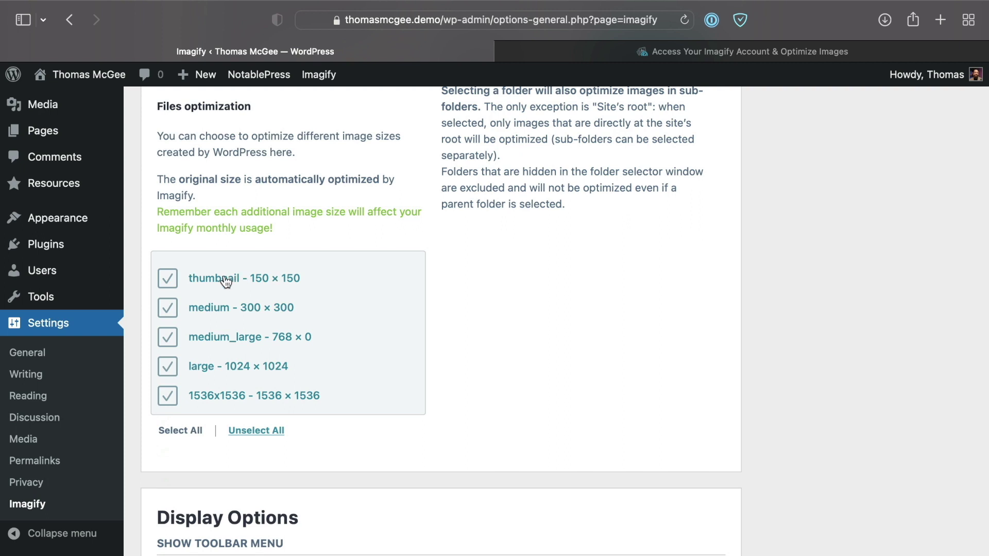
{"action": "scroll", "coordinate": [287, 318], "scroll_direction": "down", "scroll_amount": 2}
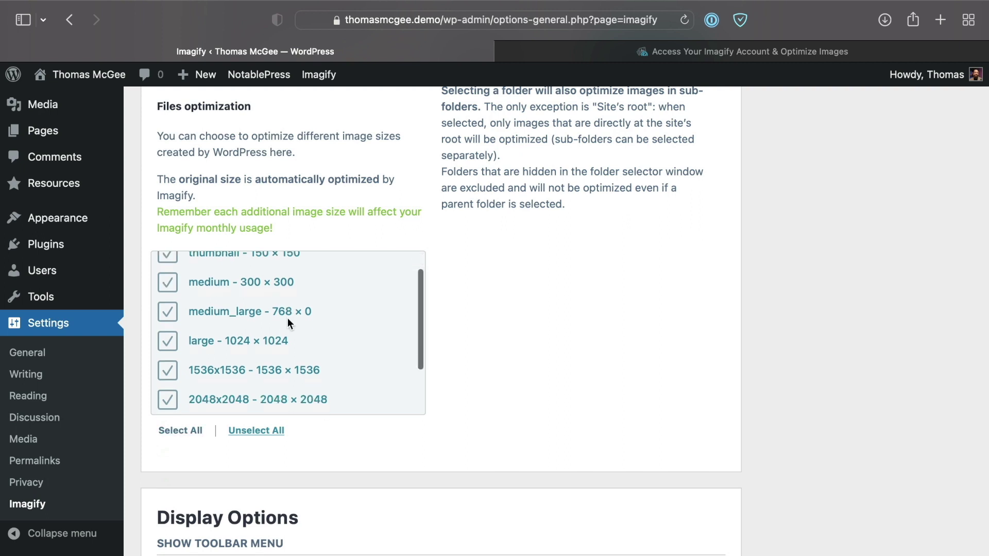
{"action": "scroll", "coordinate": [287, 317], "scroll_direction": "up", "scroll_amount": 2}
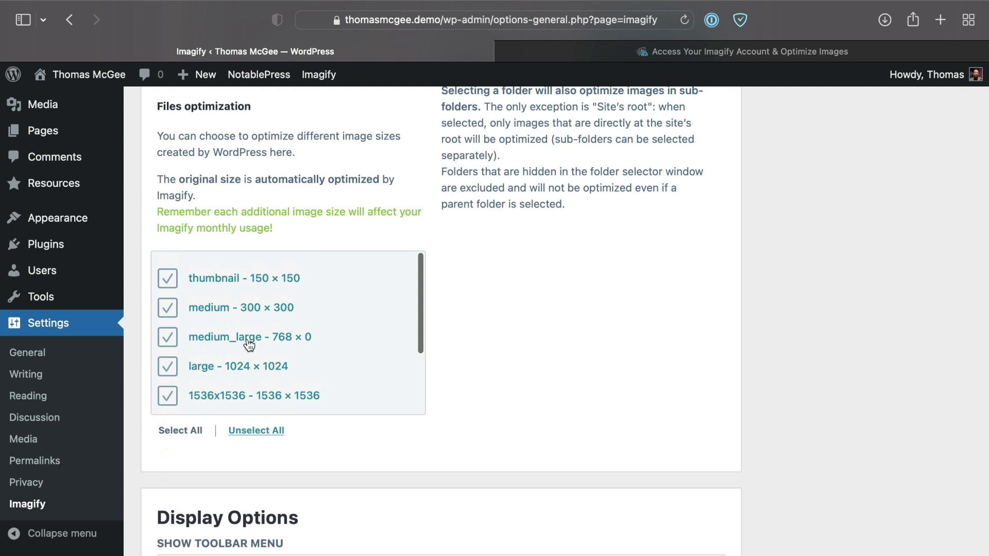
{"action": "scroll", "coordinate": [247, 343], "scroll_direction": "down", "scroll_amount": 2}
{"action": "scroll", "coordinate": [247, 343], "scroll_direction": "up", "scroll_amount": 2}
Step: Exclude the medium, medium_large, large and 1536x1536 sizes from Files optimization
{"action": "left_click", "coordinate": [214, 309]}
{"action": "left_click", "coordinate": [260, 335]}
{"action": "scroll", "coordinate": [271, 344], "scroll_direction": "down", "scroll_amount": 2}
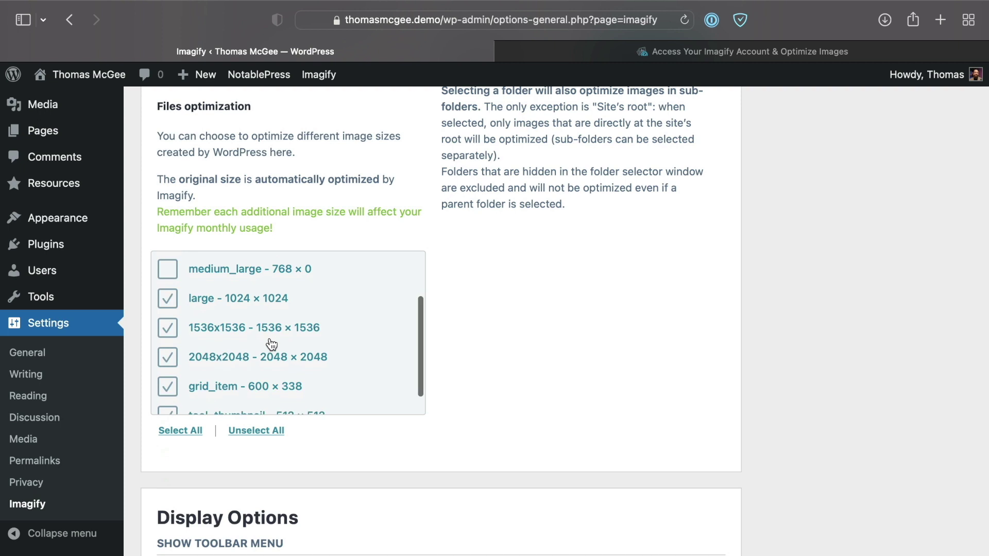
{"action": "left_click", "coordinate": [229, 298]}
{"action": "scroll", "coordinate": [276, 301], "scroll_direction": "down", "scroll_amount": 1}
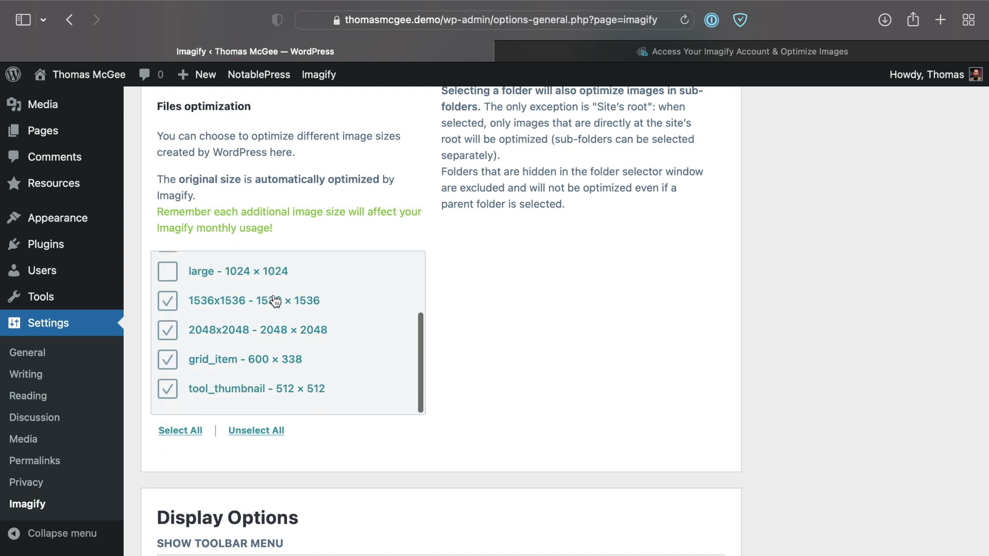
{"action": "left_click", "coordinate": [230, 301]}
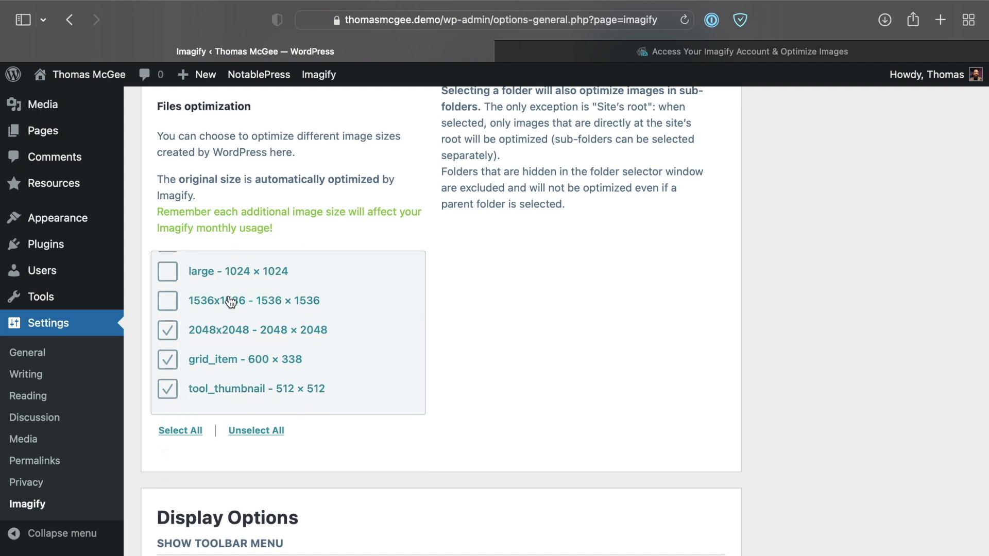
{"action": "scroll", "coordinate": [241, 287], "scroll_direction": "up", "scroll_amount": 4}
{"action": "scroll", "coordinate": [242, 291], "scroll_direction": "down", "scroll_amount": 5}
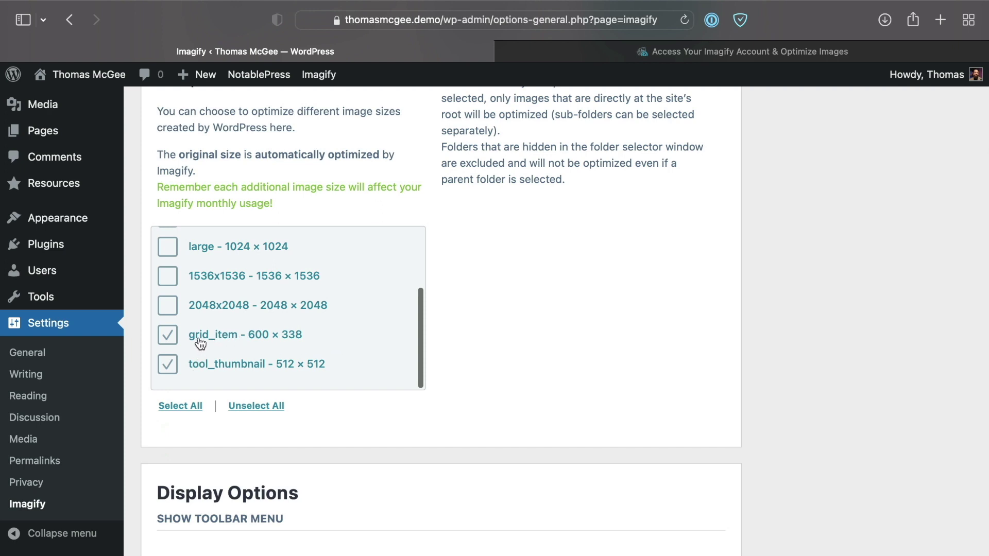
Step: Turn off the Show Toolbar Menu option
{"action": "scroll", "coordinate": [235, 304], "scroll_direction": "down", "scroll_amount": 1}
{"action": "scroll", "coordinate": [319, 319], "scroll_direction": "down", "scroll_amount": 2}
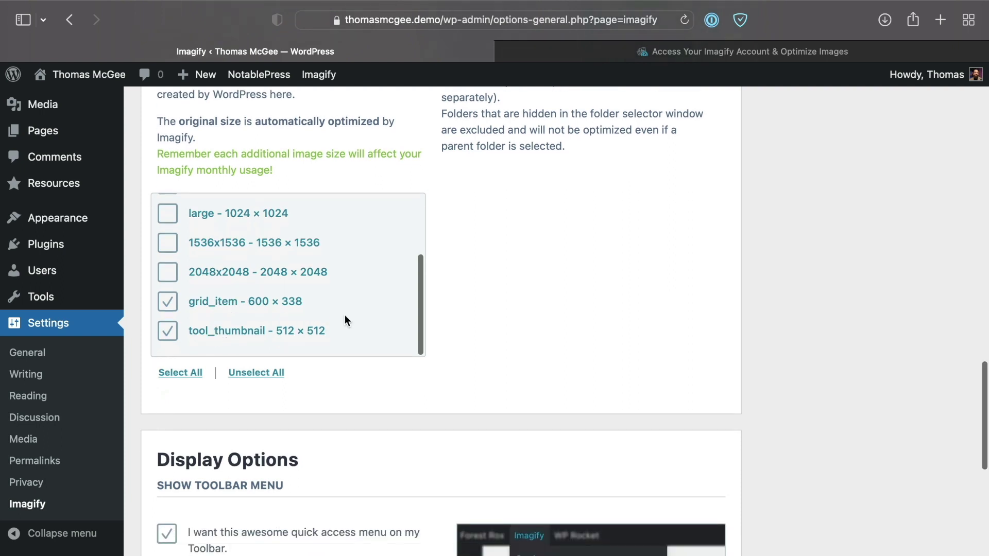
{"action": "scroll", "coordinate": [346, 319], "scroll_direction": "up", "scroll_amount": 3}
{"action": "scroll", "coordinate": [347, 319], "scroll_direction": "down", "scroll_amount": 3}
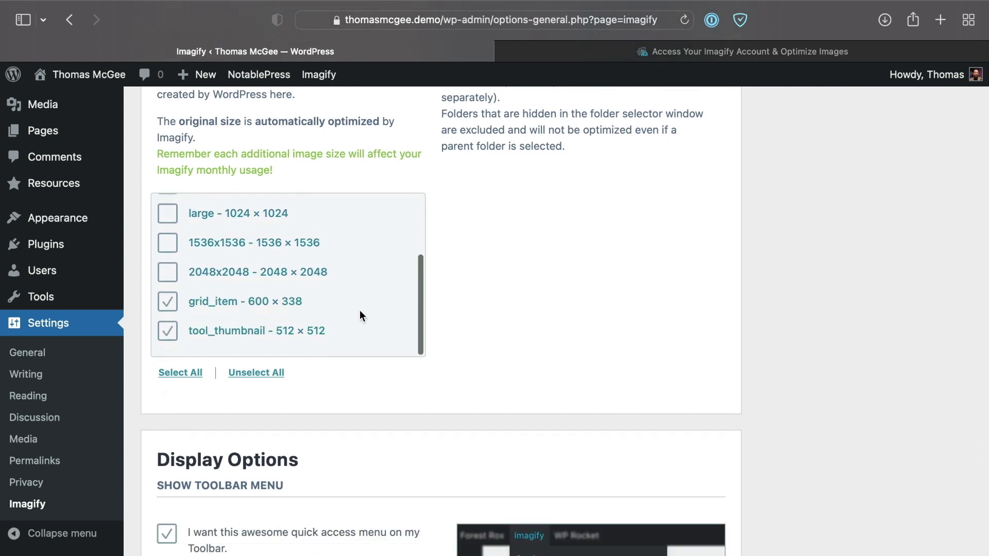
{"action": "scroll", "coordinate": [499, 330], "scroll_direction": "down", "scroll_amount": 5}
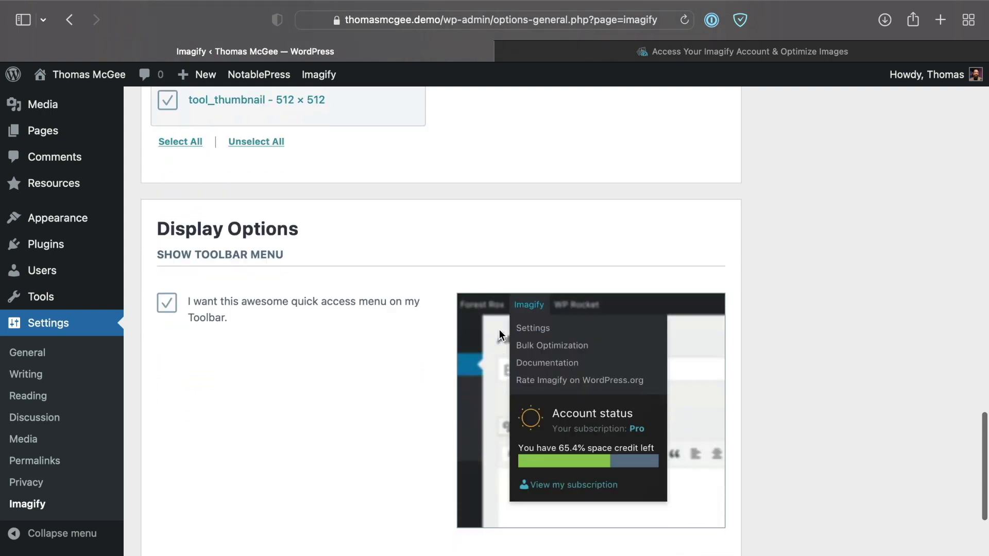
{"action": "scroll", "coordinate": [499, 329], "scroll_direction": "down", "scroll_amount": 2}
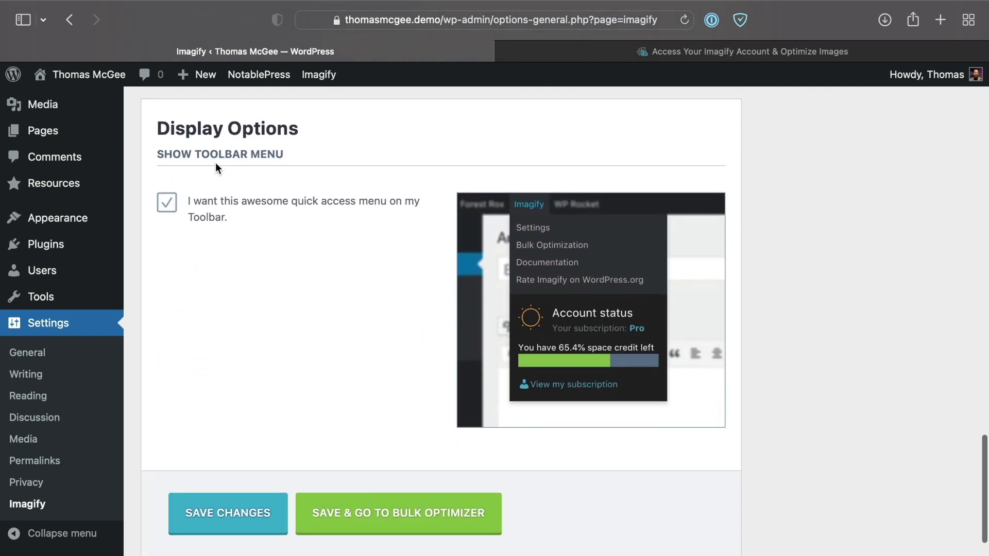
{"action": "mouse_move", "coordinate": [319, 75]}
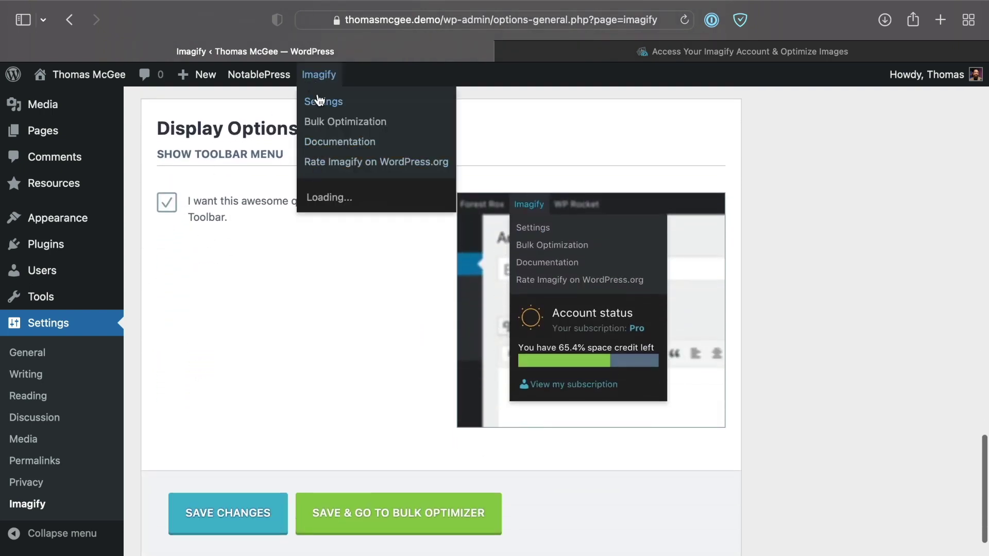
{"action": "left_click", "coordinate": [181, 206]}
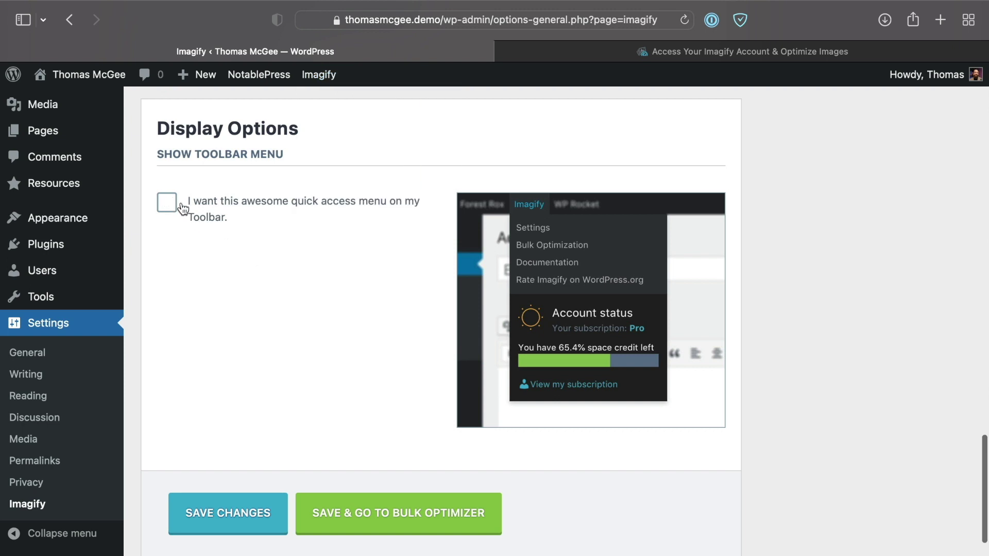
Step: Save the changes, then use Save & Go to Bulk Optimizer
{"action": "scroll", "coordinate": [263, 289], "scroll_direction": "down", "scroll_amount": 1}
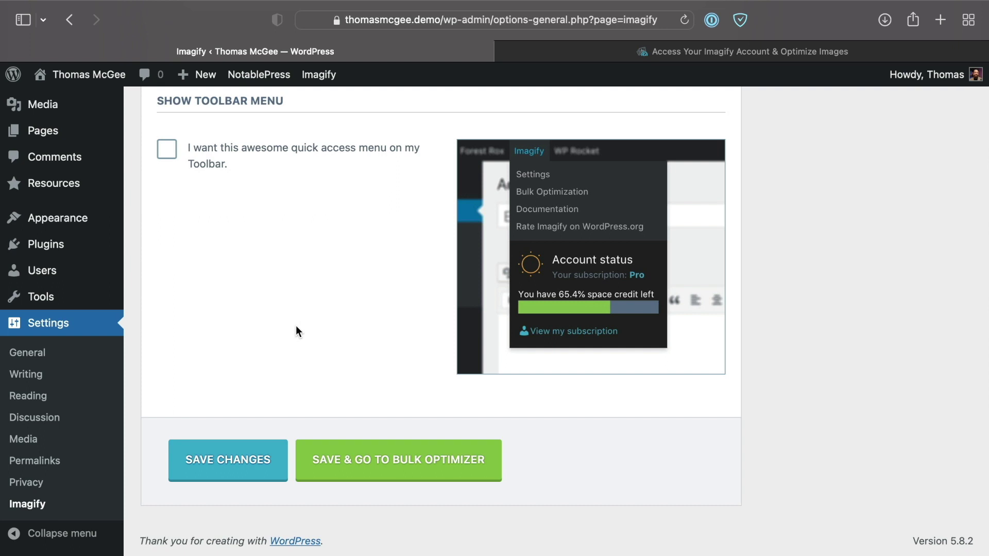
{"action": "left_click", "coordinate": [256, 459]}
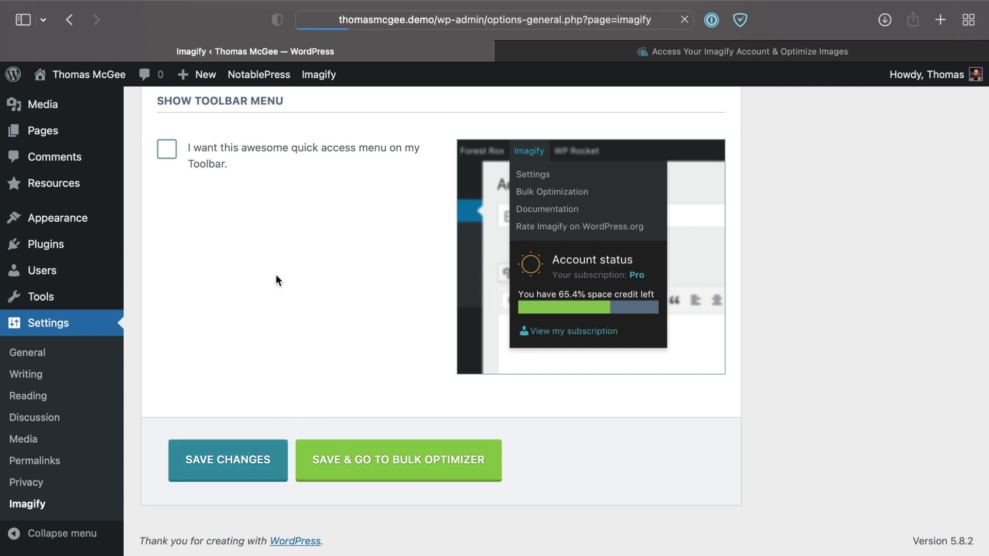
{"action": "scroll", "coordinate": [276, 280], "scroll_direction": "down", "scroll_amount": 15}
{"action": "scroll", "coordinate": [276, 278], "scroll_direction": "down", "scroll_amount": 12}
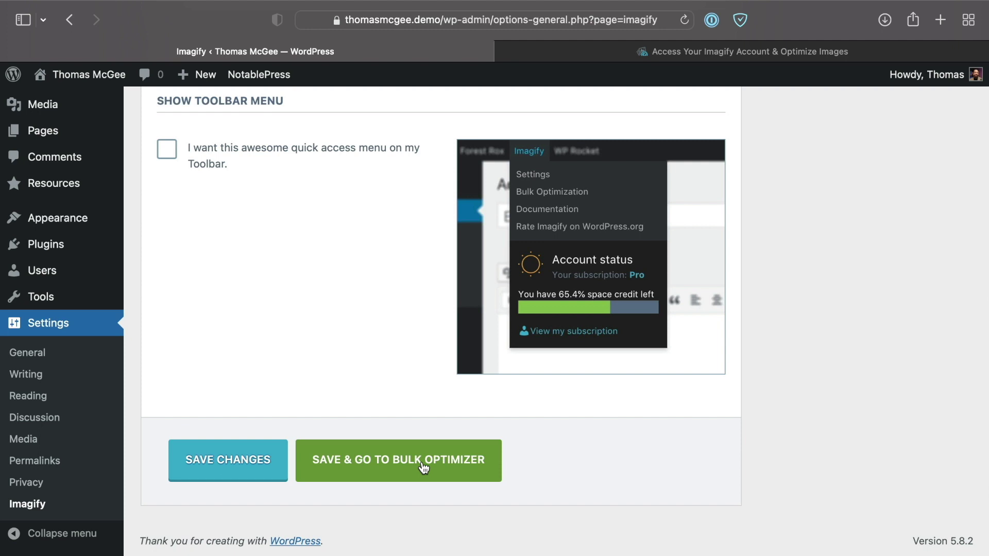
{"action": "scroll", "coordinate": [88, 216], "scroll_direction": "up", "scroll_amount": 3}
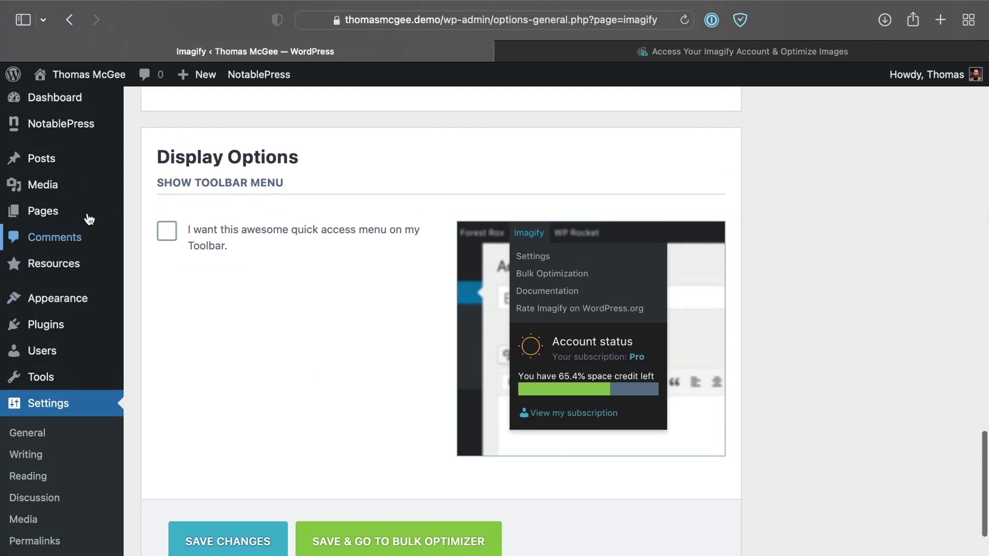
{"action": "mouse_move", "coordinate": [67, 192]}
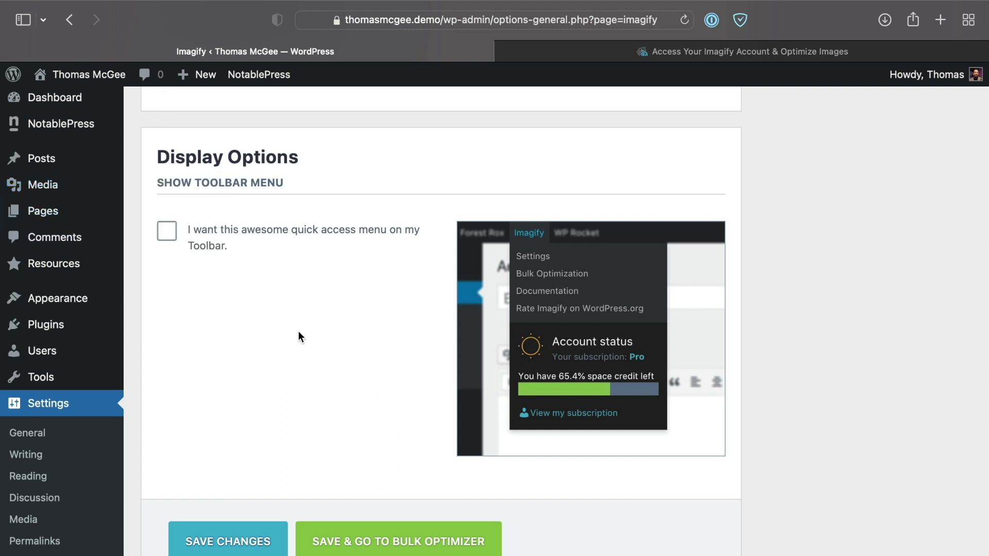
{"action": "scroll", "coordinate": [314, 361], "scroll_direction": "down", "scroll_amount": 2}
{"action": "left_click", "coordinate": [360, 477]}
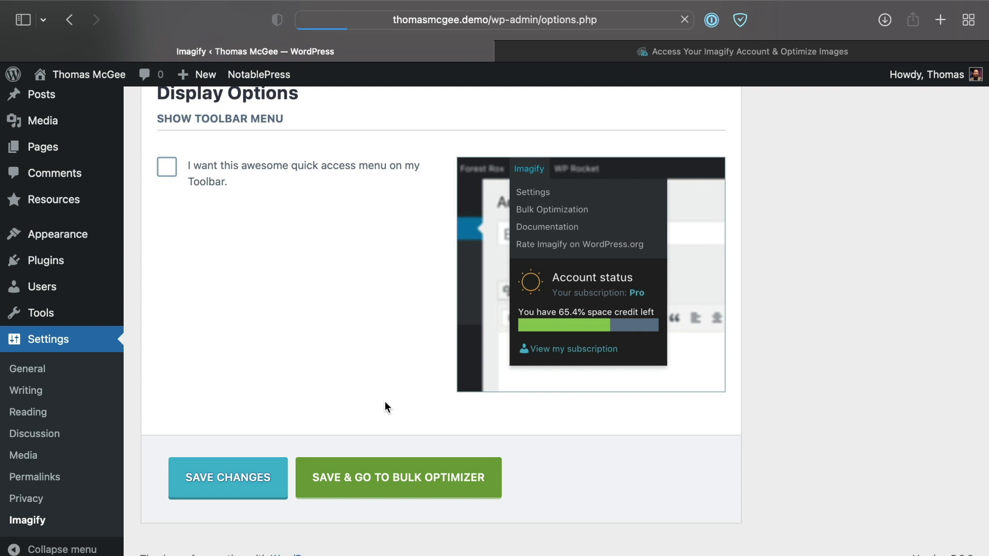
Step: Keep the bulk optimizer's compression level at Aggressive and scroll to IMAGIF'EM ALL
{"action": "scroll", "coordinate": [534, 262], "scroll_direction": "down", "scroll_amount": 10}
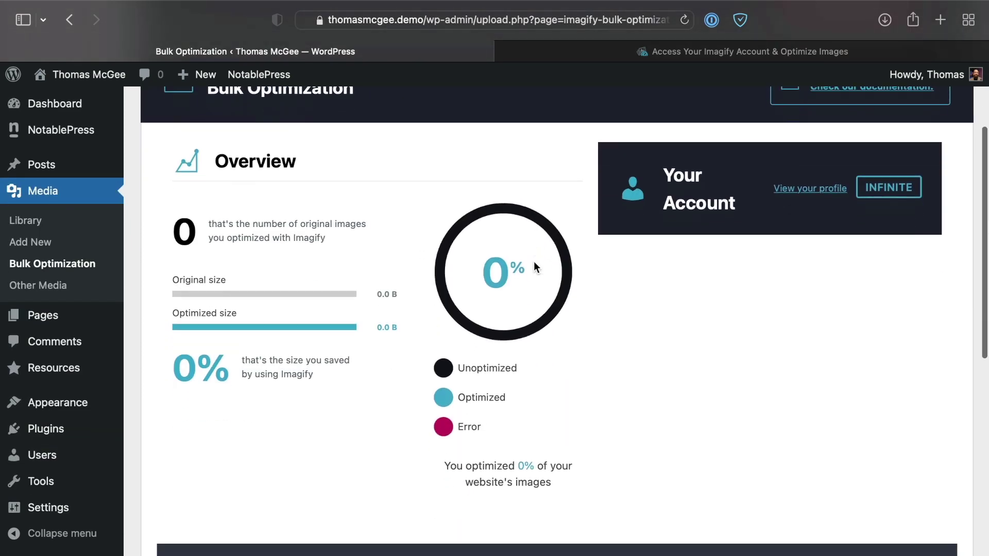
{"action": "scroll", "coordinate": [534, 261], "scroll_direction": "down", "scroll_amount": 2}
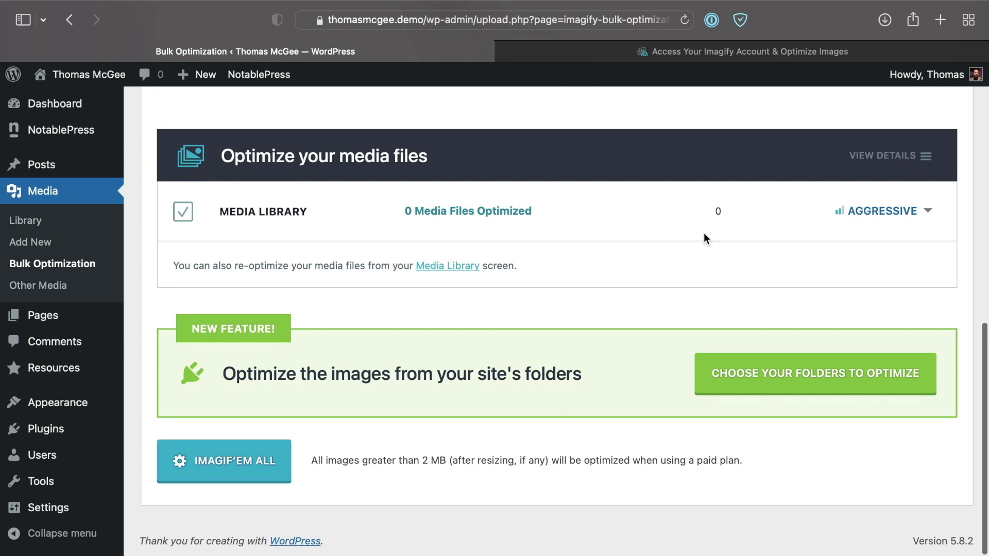
{"action": "left_click", "coordinate": [874, 212]}
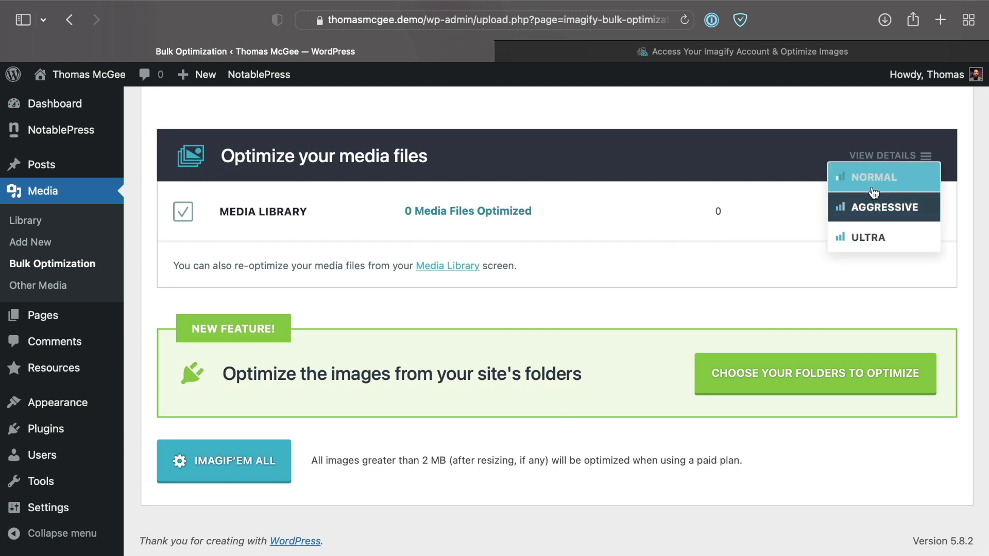
{"action": "left_click", "coordinate": [795, 275]}
{"action": "scroll", "coordinate": [773, 227], "scroll_direction": "up", "scroll_amount": 5}
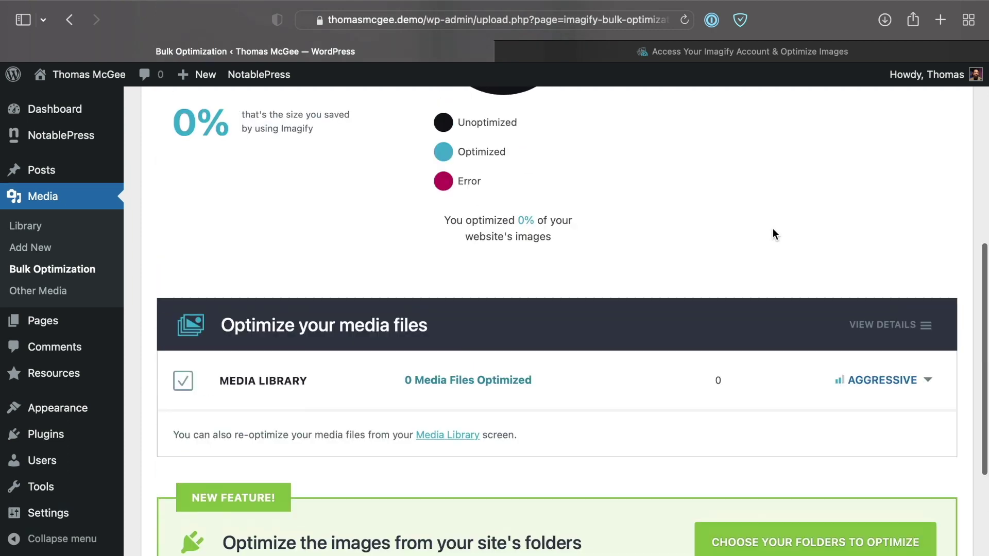
{"action": "scroll", "coordinate": [773, 230], "scroll_direction": "up", "scroll_amount": 4}
{"action": "scroll", "coordinate": [773, 230], "scroll_direction": "down", "scroll_amount": 6}
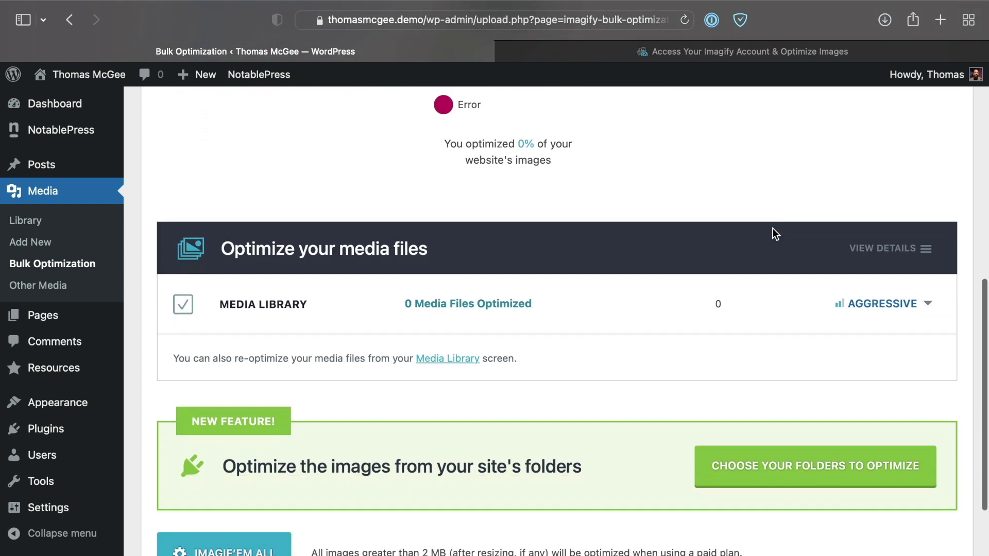
{"action": "scroll", "coordinate": [773, 228], "scroll_direction": "down", "scroll_amount": 3}
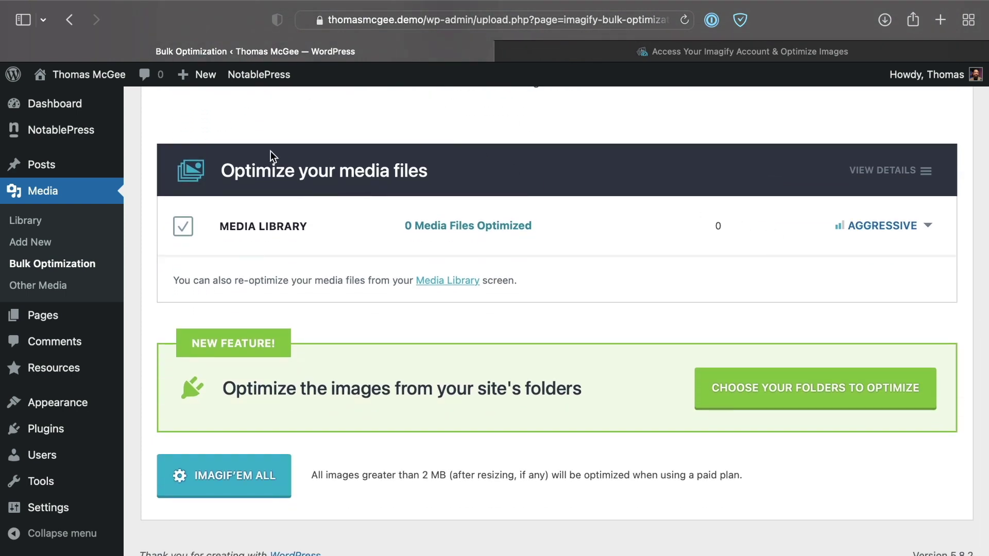
{"action": "scroll", "coordinate": [312, 307], "scroll_direction": "down", "scroll_amount": 1}
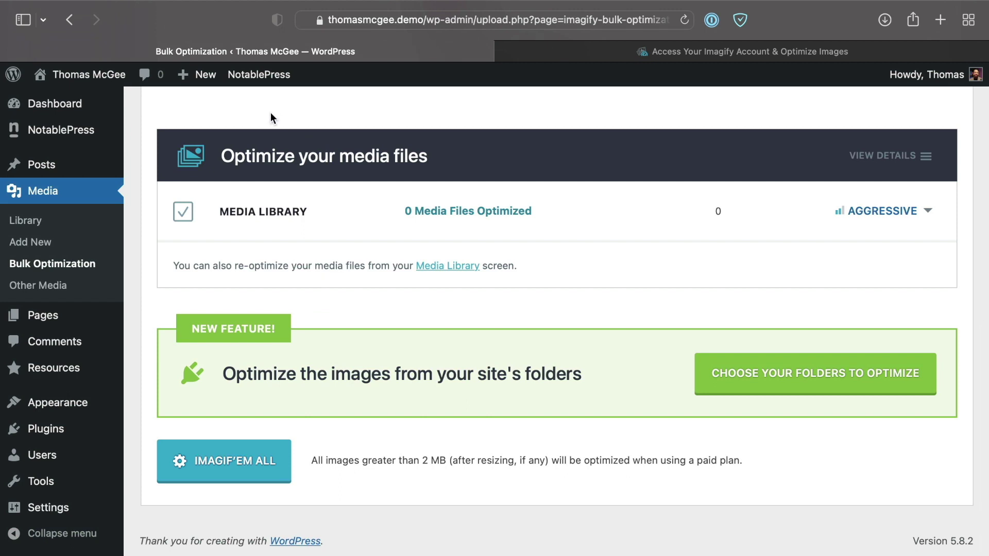
Step: Drag the link post's snowy forest image to the desktop and check its JPEG file info
{"action": "key", "text": "ctrl+Right"}
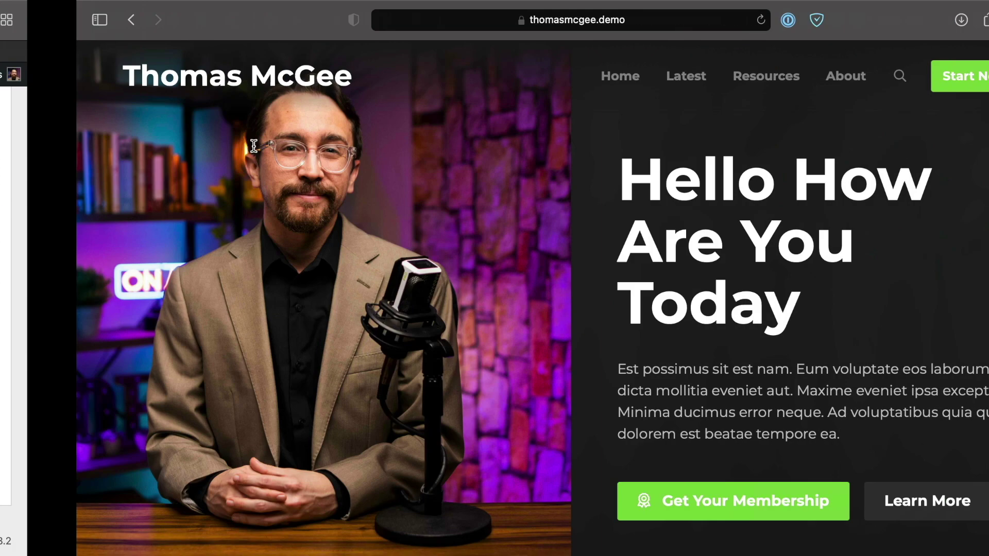
{"action": "scroll", "coordinate": [487, 257], "scroll_direction": "down", "scroll_amount": 10}
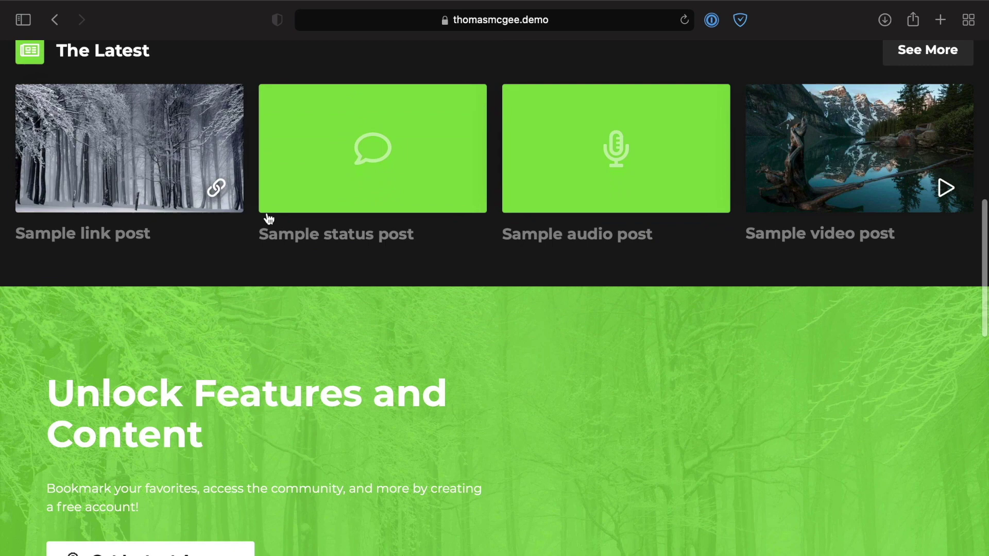
{"action": "left_click_drag", "start_coordinate": [208, 156], "coordinate": [531, 244]}
{"action": "key", "text": "ctrl+Left"}
{"action": "key", "text": "ctrl+Left"}
{"action": "key", "text": "super+i"}
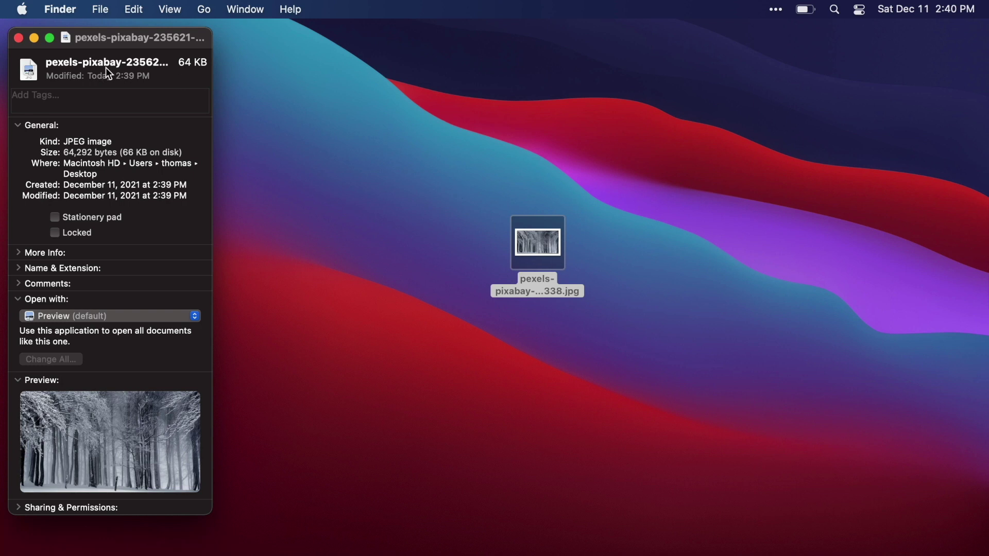
Step: Close the 64 KB JPEG's Get Info window and return to the WordPress Bulk Optimization page
{"action": "left_click", "coordinate": [19, 37]}
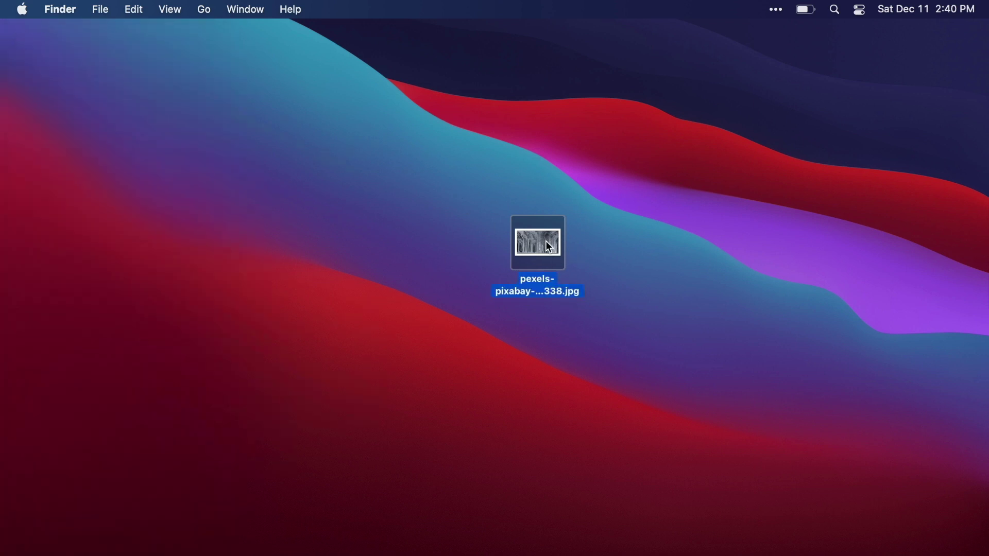
{"action": "left_click", "coordinate": [582, 253]}
{"action": "key", "text": "ctrl+Right"}
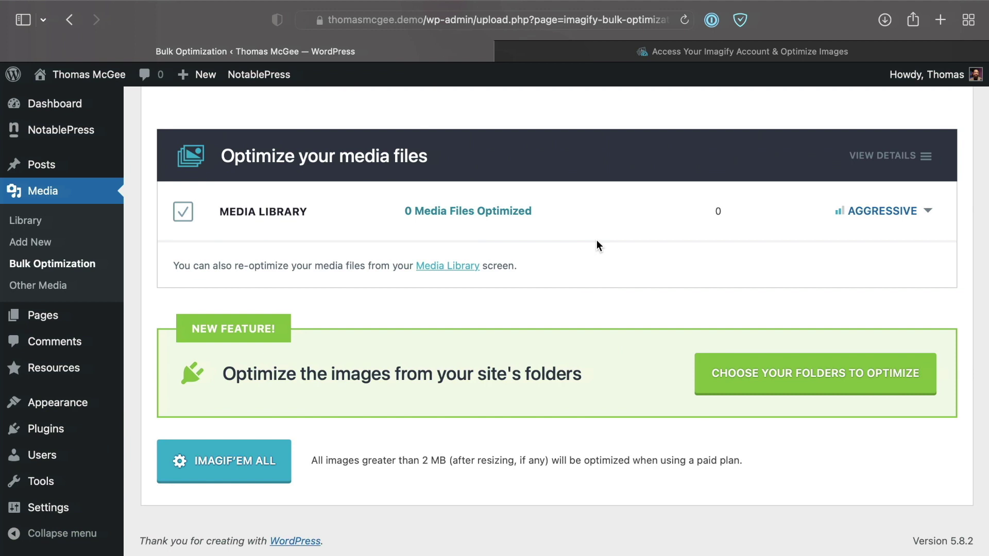
Step: Run IMAGIF'EM ALL on the media library and confirm with START THE OPTIMIZATION
{"action": "scroll", "coordinate": [559, 274], "scroll_direction": "down", "scroll_amount": 2}
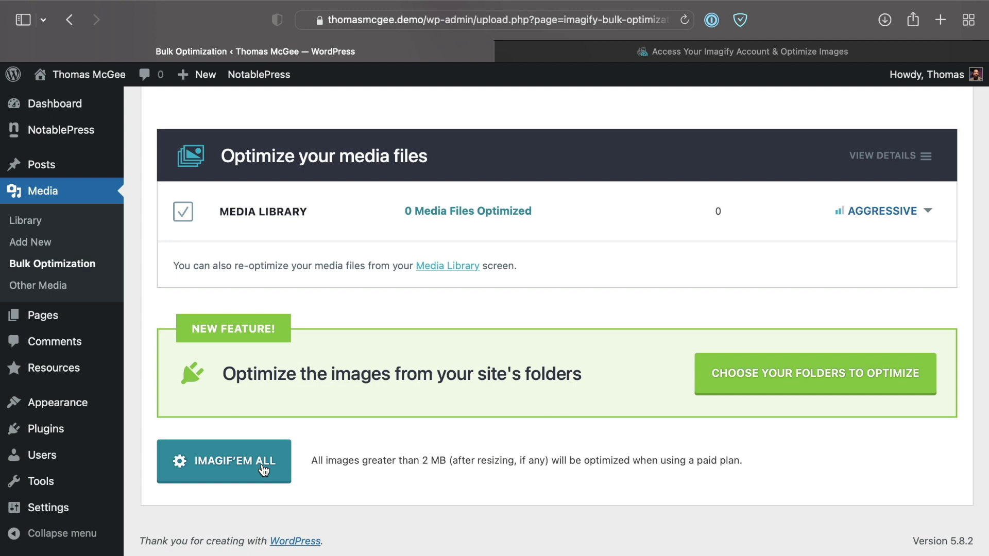
{"action": "left_click", "coordinate": [277, 471]}
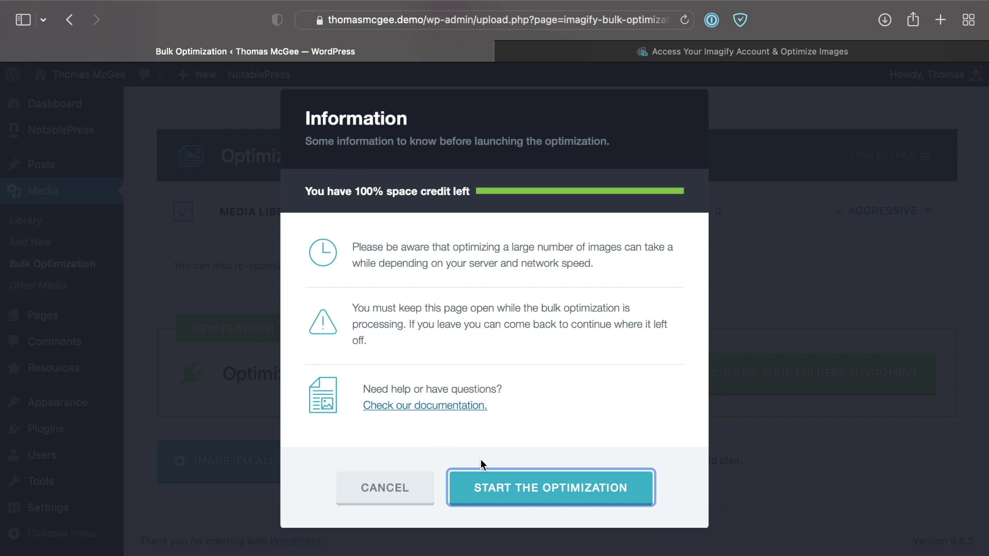
{"action": "left_click", "coordinate": [541, 488]}
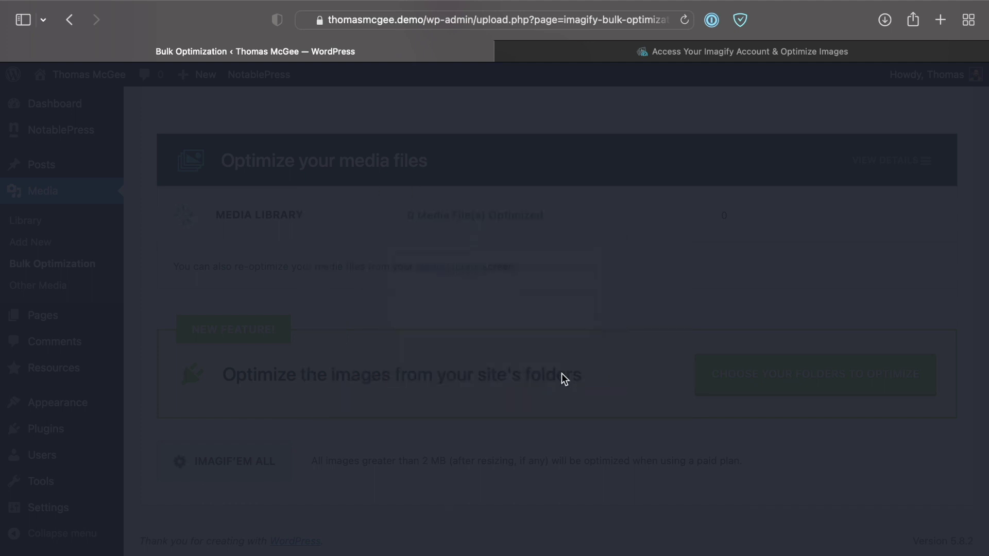
Step: Follow the bulk run to 50% and open VIEW DETAILS for per-file status
{"action": "scroll", "coordinate": [565, 317], "scroll_direction": "up", "scroll_amount": 5}
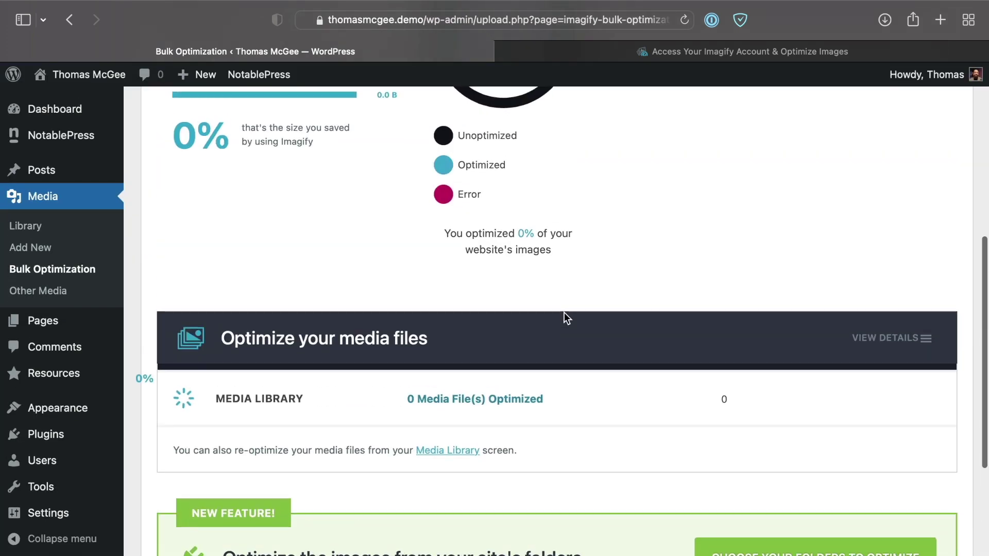
{"action": "scroll", "coordinate": [564, 312], "scroll_direction": "down", "scroll_amount": 5}
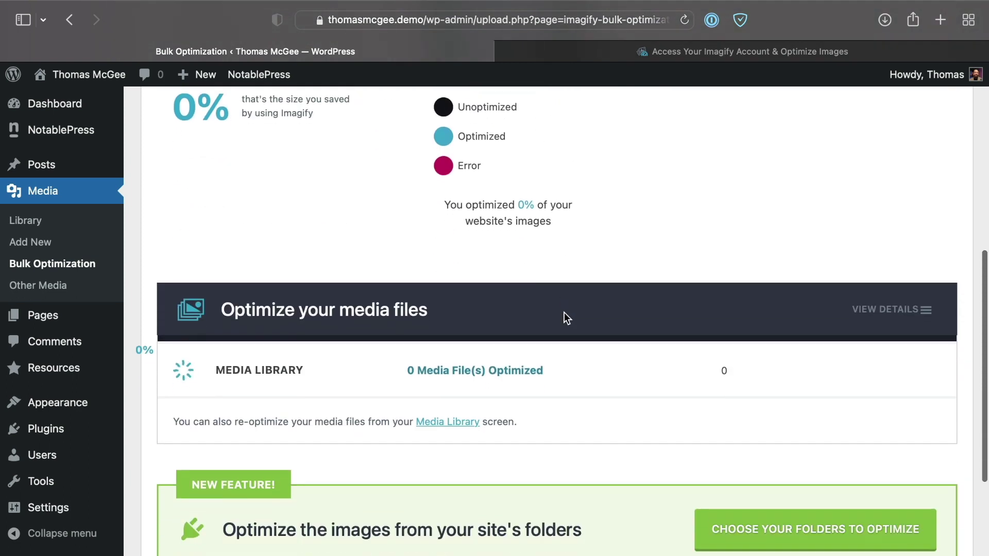
{"action": "scroll", "coordinate": [564, 314], "scroll_direction": "down", "scroll_amount": 1}
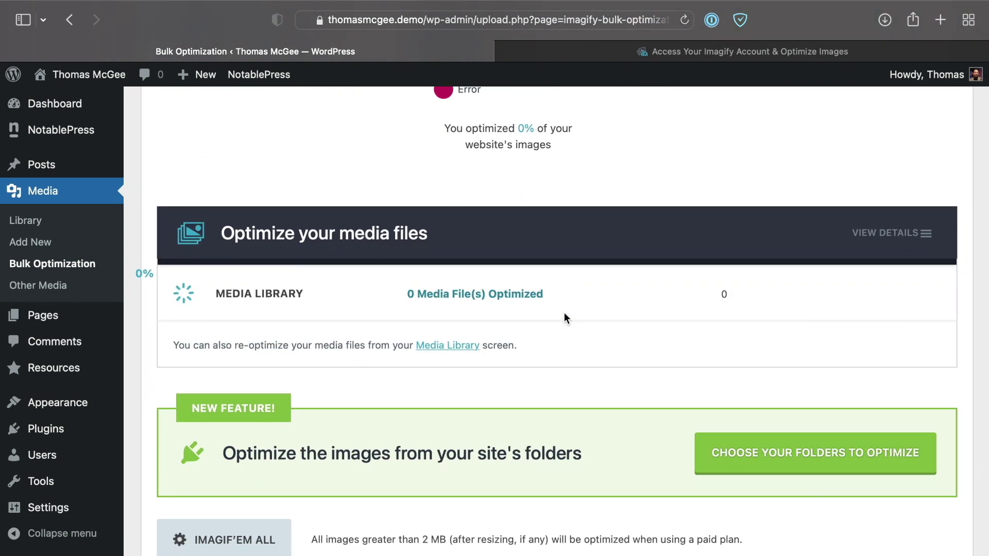
{"action": "scroll", "coordinate": [565, 313], "scroll_direction": "up", "scroll_amount": 5}
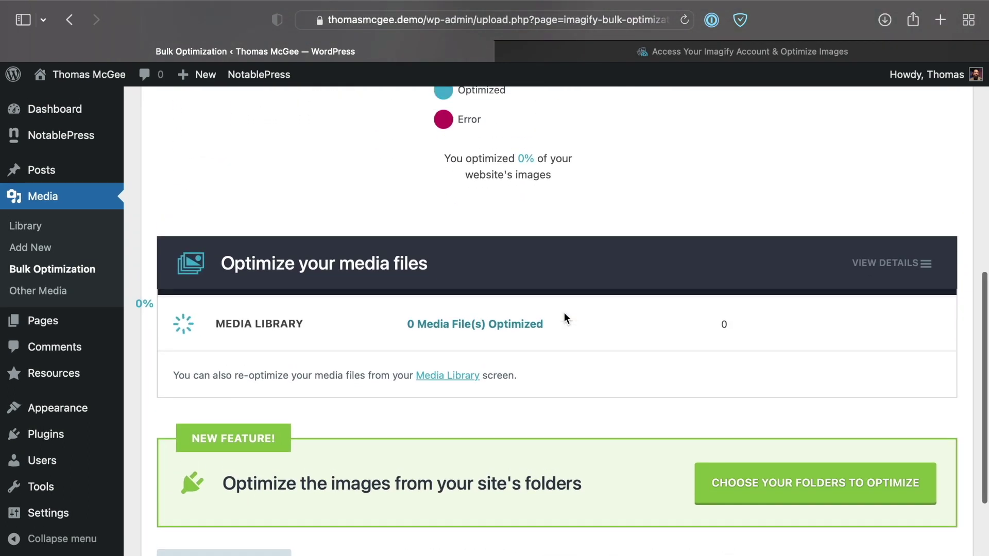
{"action": "scroll", "coordinate": [564, 312], "scroll_direction": "up", "scroll_amount": 2}
{"action": "scroll", "coordinate": [564, 312], "scroll_direction": "down", "scroll_amount": 8}
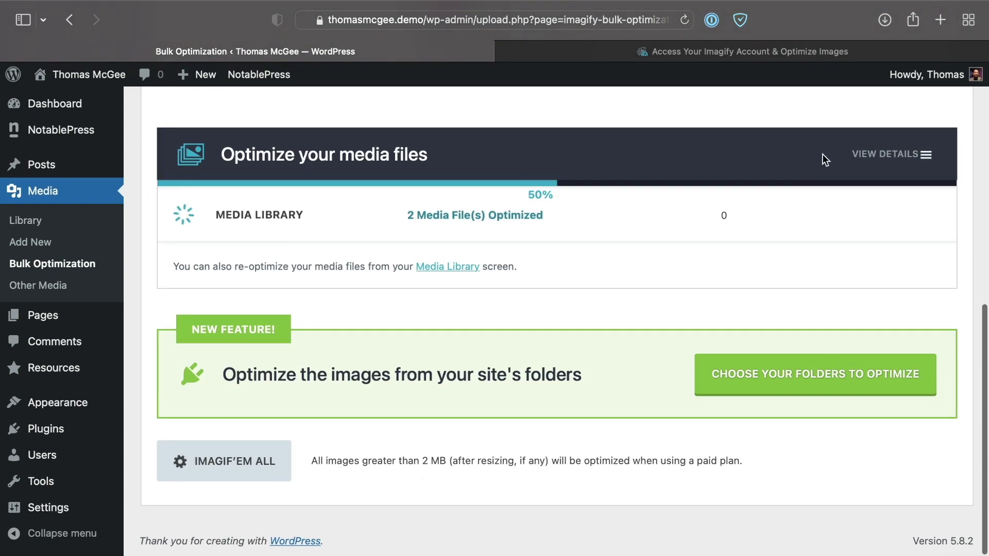
{"action": "left_click", "coordinate": [884, 156]}
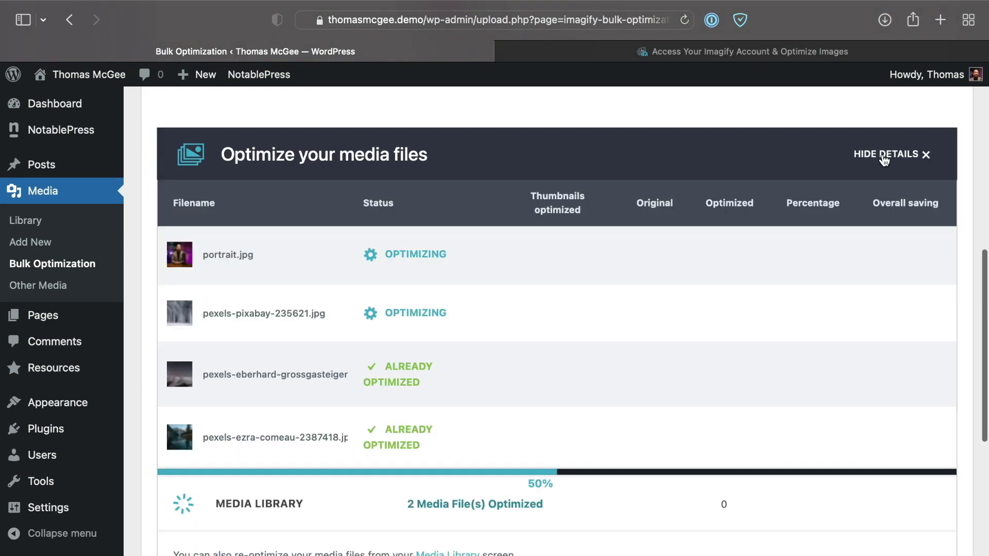
Step: Review the file list, with portrait.jpg and pexels-pixabay-235621.jpg still optimizing, then go back
{"action": "scroll", "coordinate": [683, 192], "scroll_direction": "down", "scroll_amount": 2}
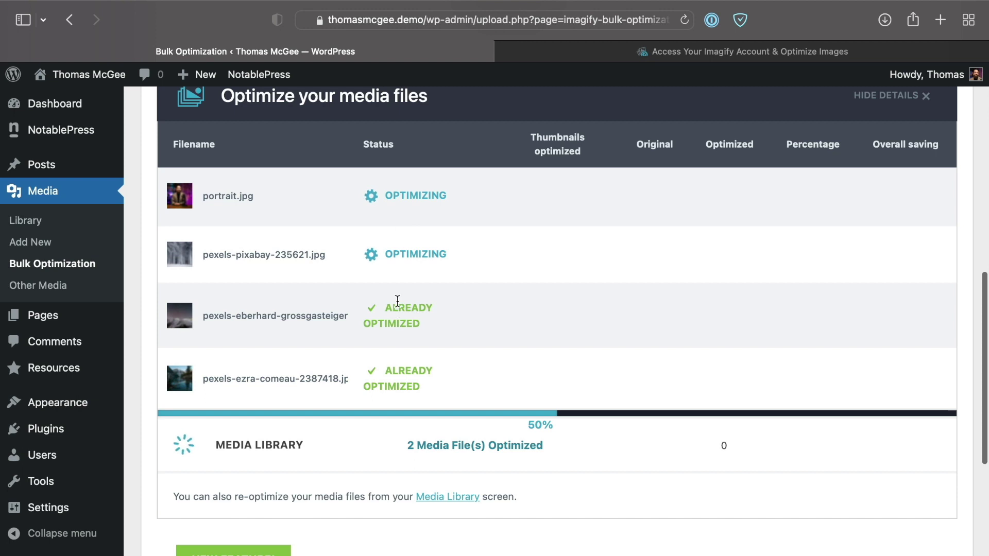
{"action": "scroll", "coordinate": [397, 301], "scroll_direction": "down", "scroll_amount": 2}
{"action": "scroll", "coordinate": [397, 301], "scroll_direction": "up", "scroll_amount": 2}
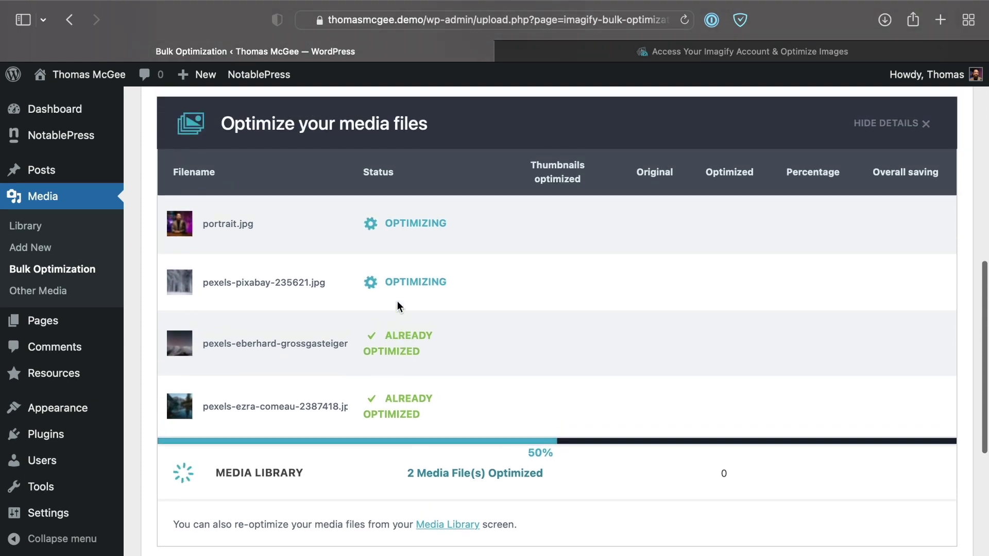
{"action": "key", "text": "super+bracketleft"}
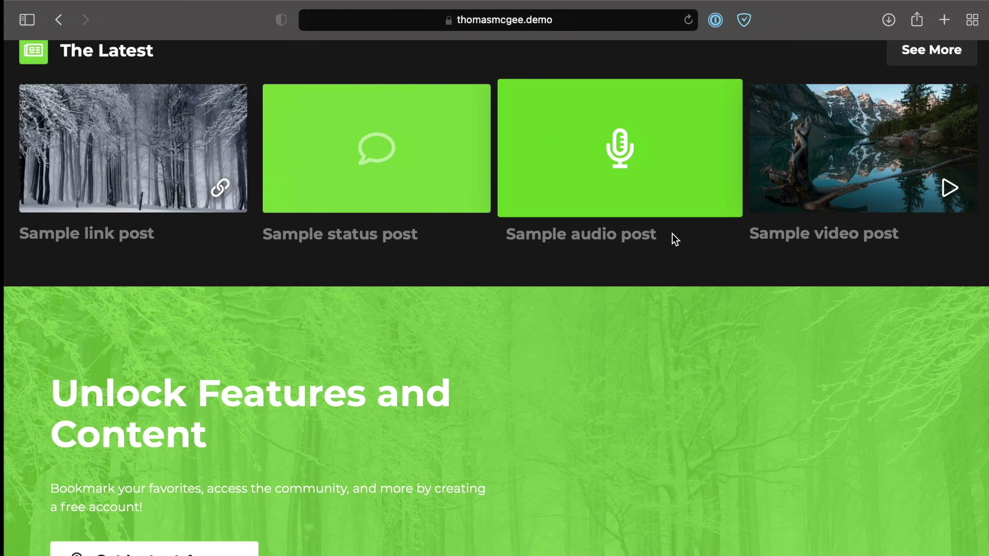
Step: From the Latest page, drag the Sample link post's forest image onto the desktop as WebP
{"action": "scroll", "coordinate": [396, 283], "scroll_direction": "up", "scroll_amount": 10}
{"action": "scroll", "coordinate": [397, 282], "scroll_direction": "up", "scroll_amount": 3}
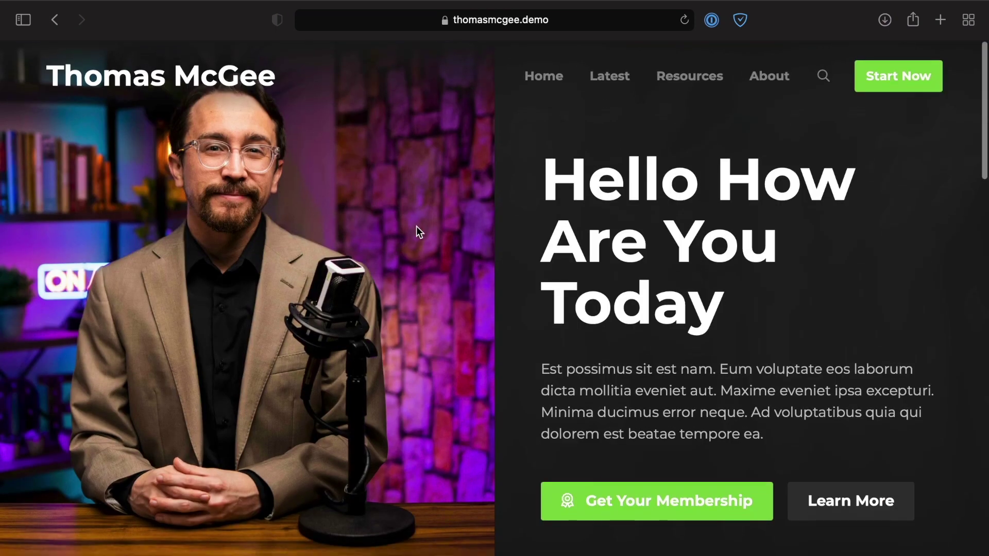
{"action": "left_click", "coordinate": [612, 84]}
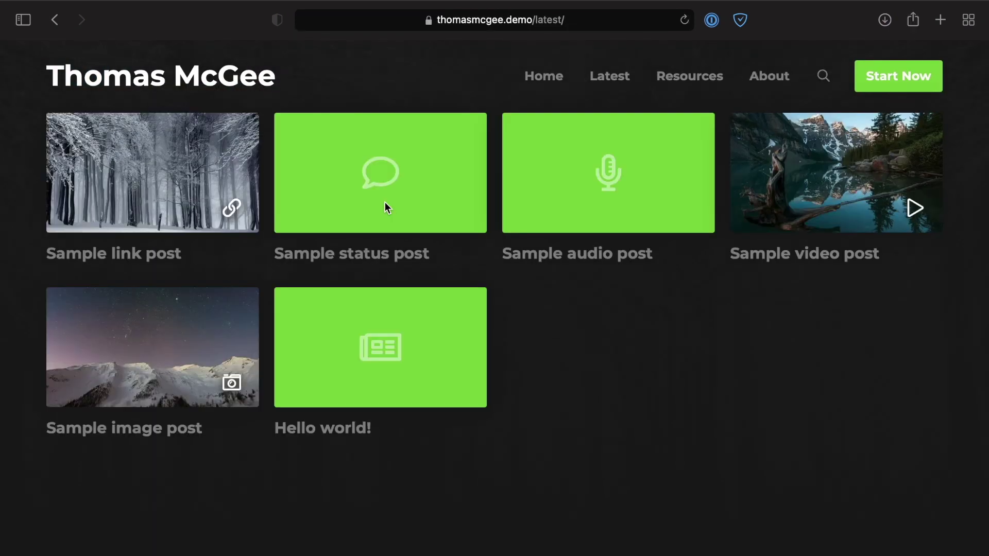
{"action": "left_click_drag", "start_coordinate": [213, 206], "coordinate": [254, 390]}
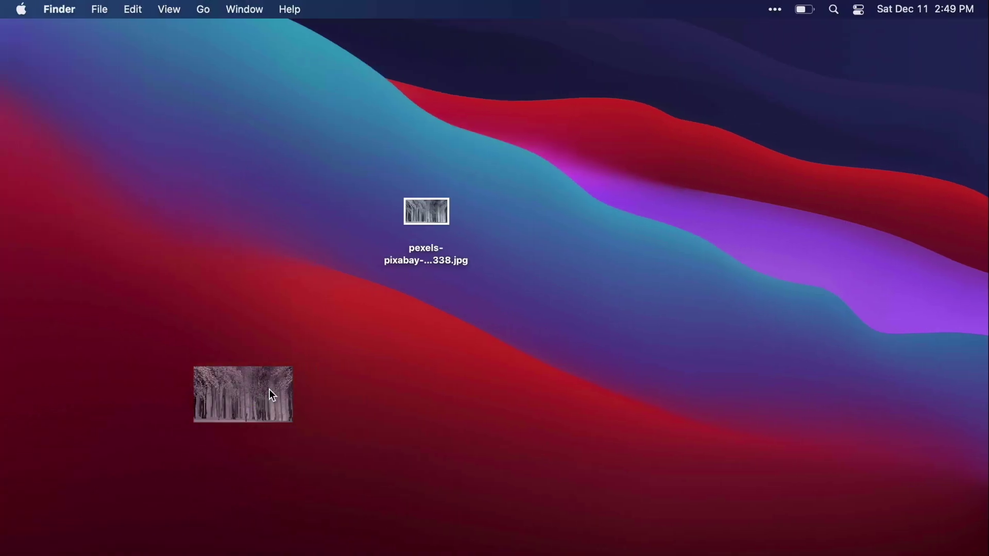
{"action": "left_click_drag", "start_coordinate": [269, 392], "coordinate": [576, 188]}
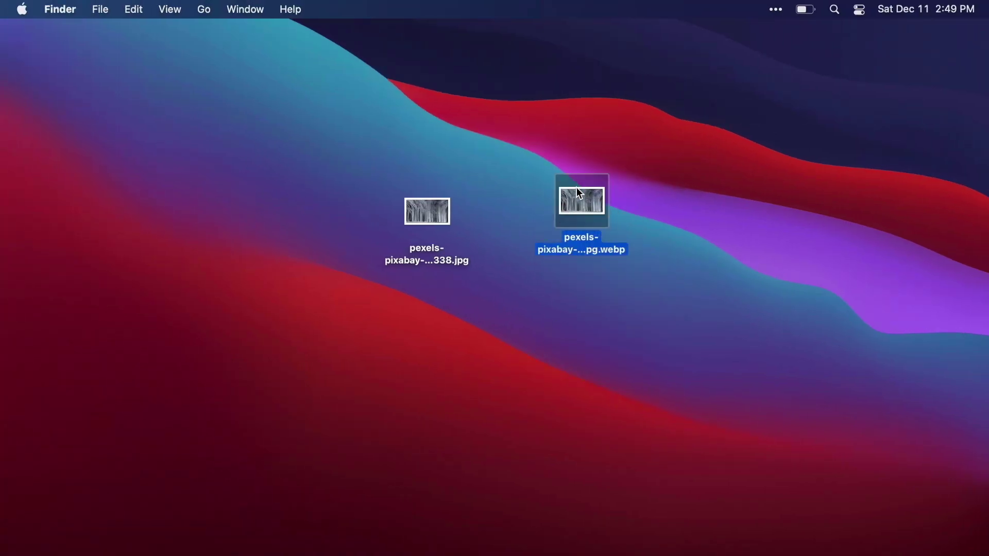
Step: Select both the pexels-pixabay JPEG and new WebP icons and move them lower on the desktop
{"action": "left_click", "coordinate": [466, 265]}
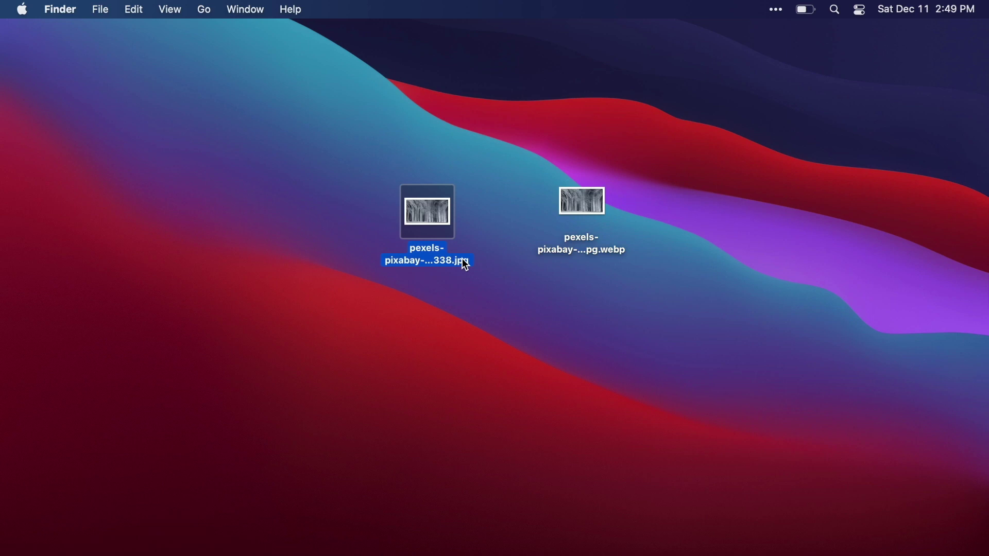
{"action": "left_click", "coordinate": [595, 253]}
{"action": "left_click_drag", "start_coordinate": [347, 170], "coordinate": [674, 302]}
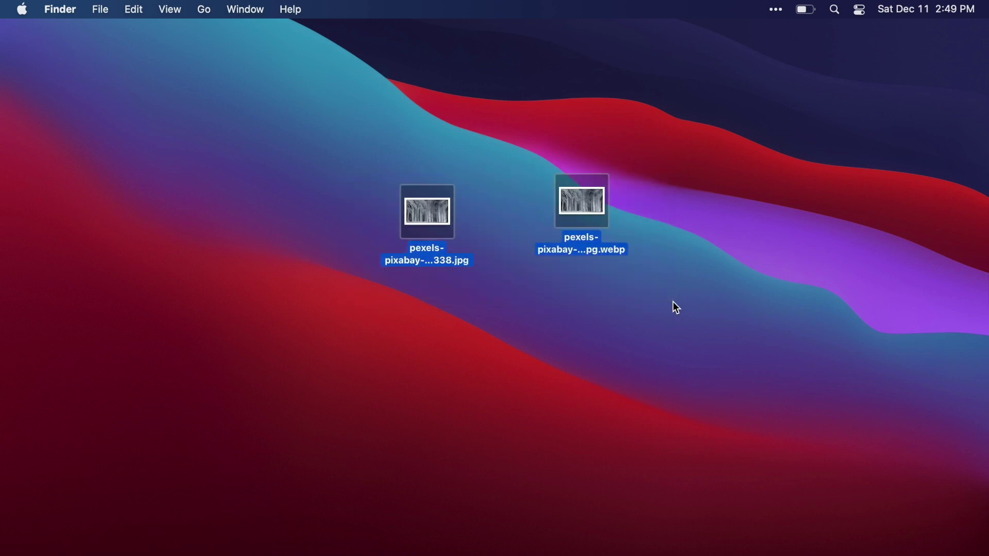
{"action": "left_click_drag", "start_coordinate": [579, 214], "coordinate": [688, 482]}
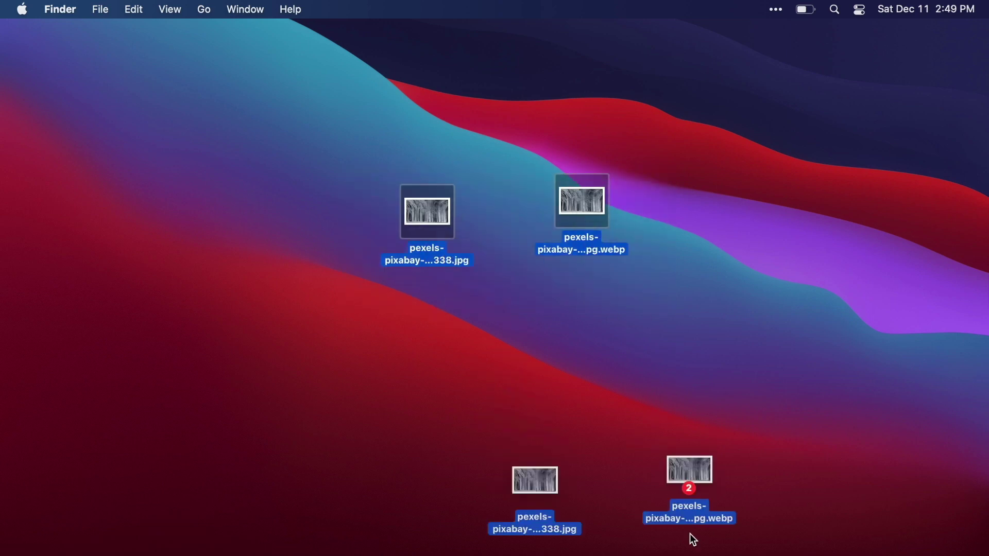